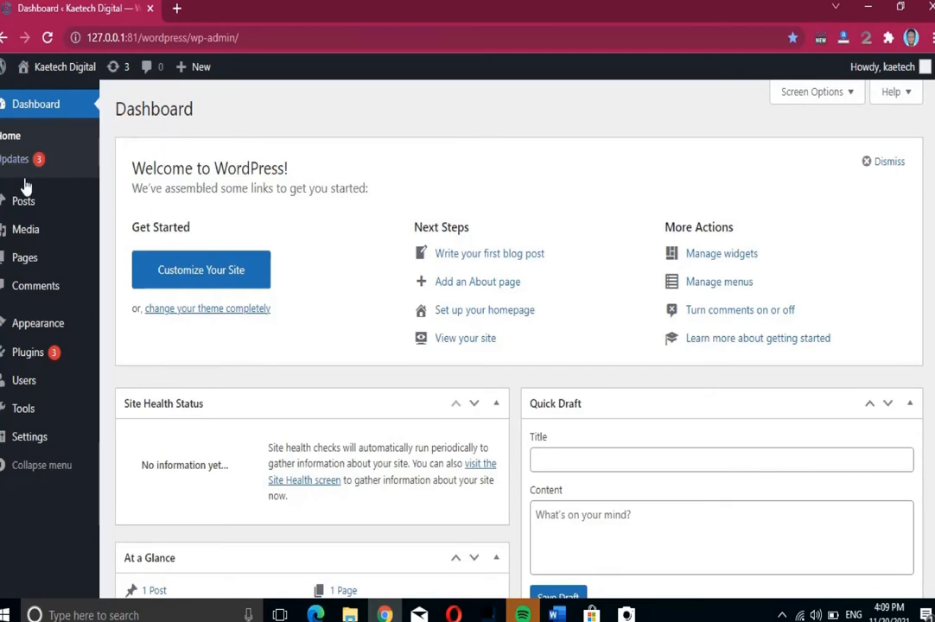
Go to the installed themes page and open the live site in a separate browser tab.
mouse_move(21, 329)
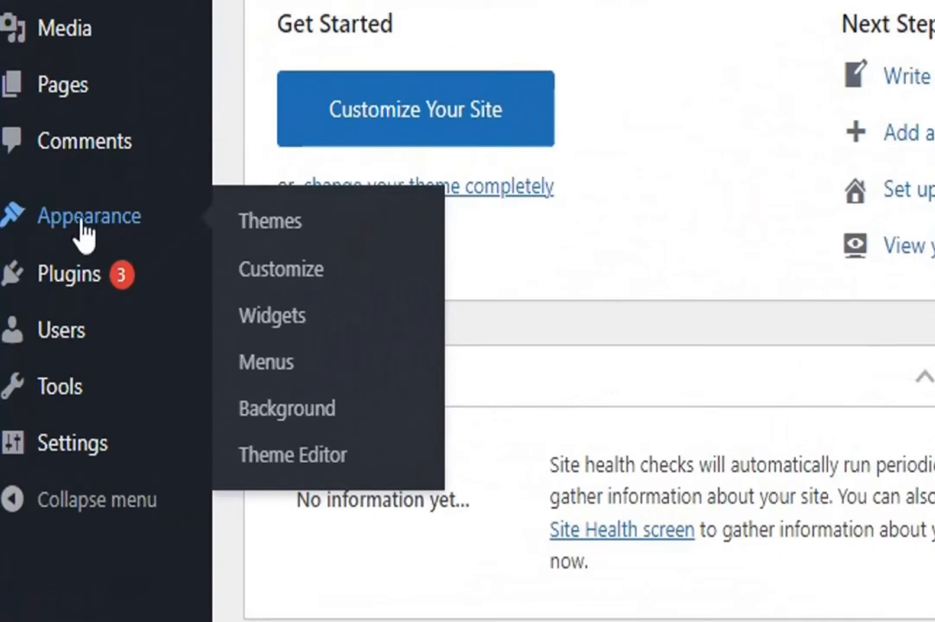
click(273, 242)
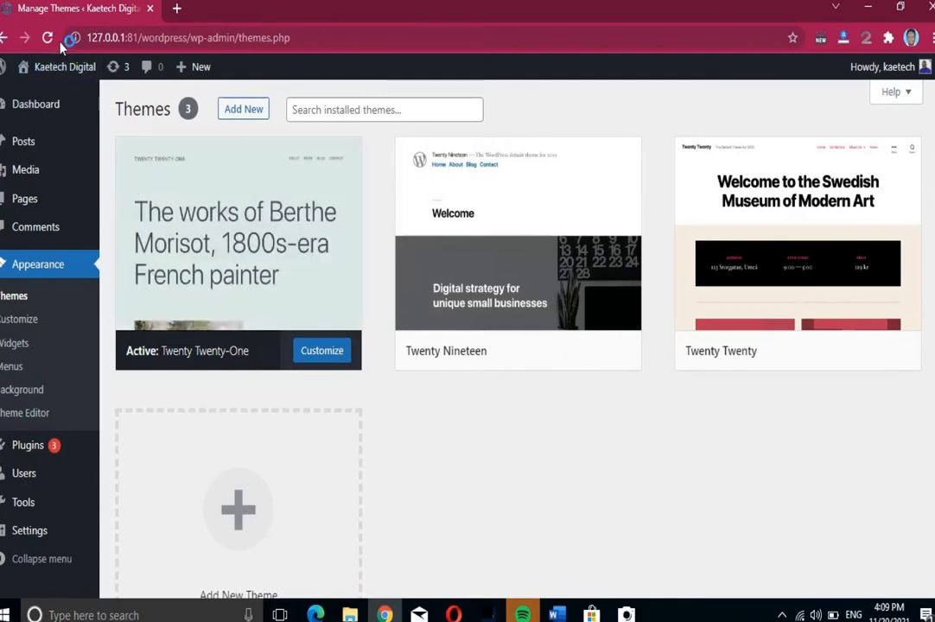
mouse_move(59, 69)
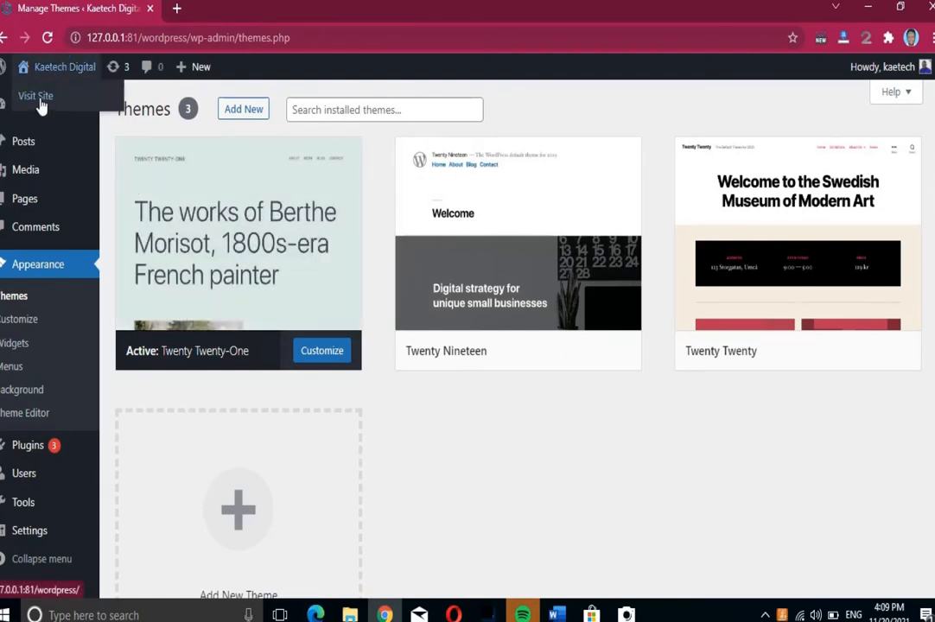
right_click(41, 102)
click(54, 104)
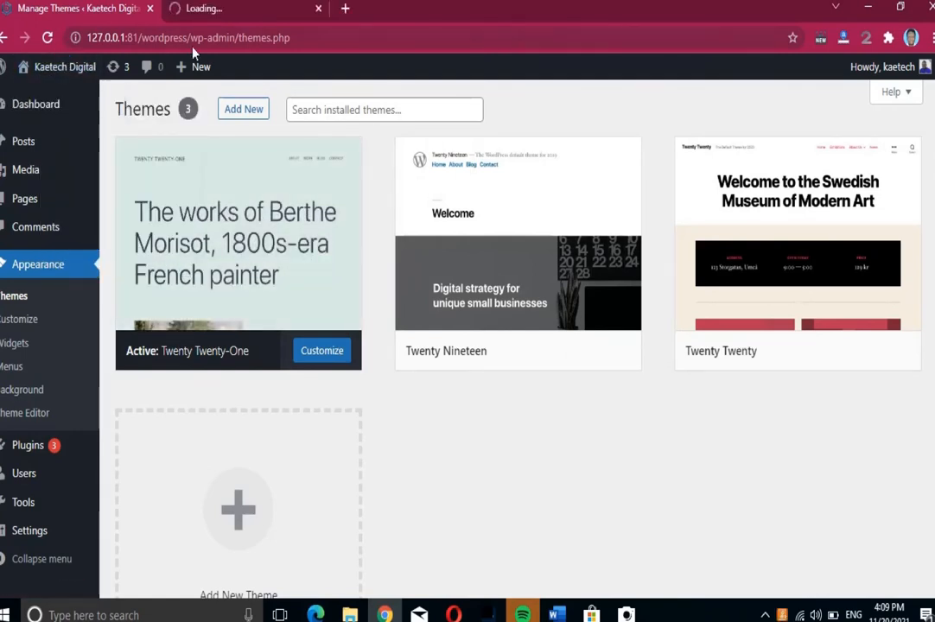
click(233, 8)
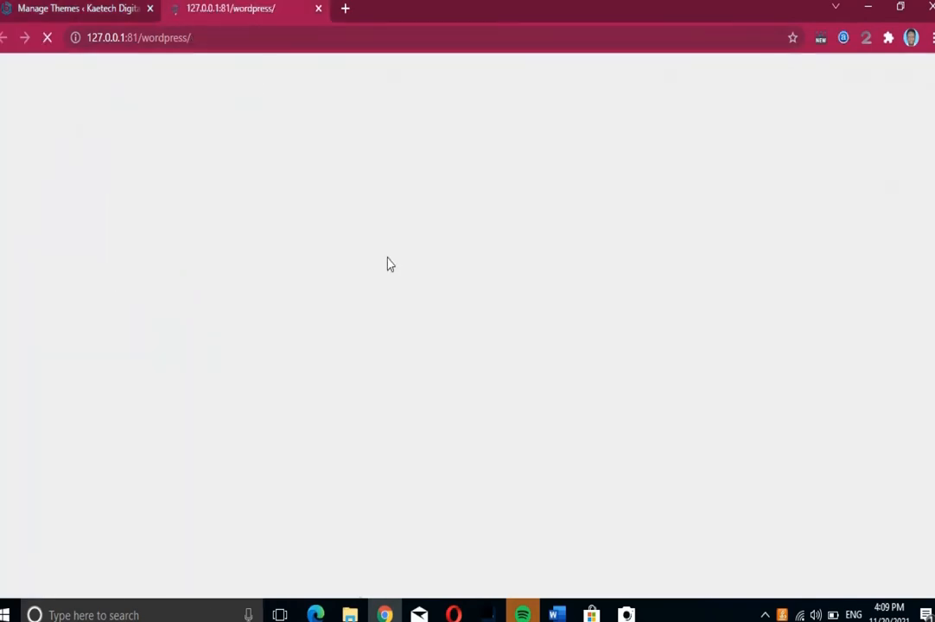
Look over the live homepage as it appears with the Twenty Twenty-One theme.
scroll(657, 380, down, 5)
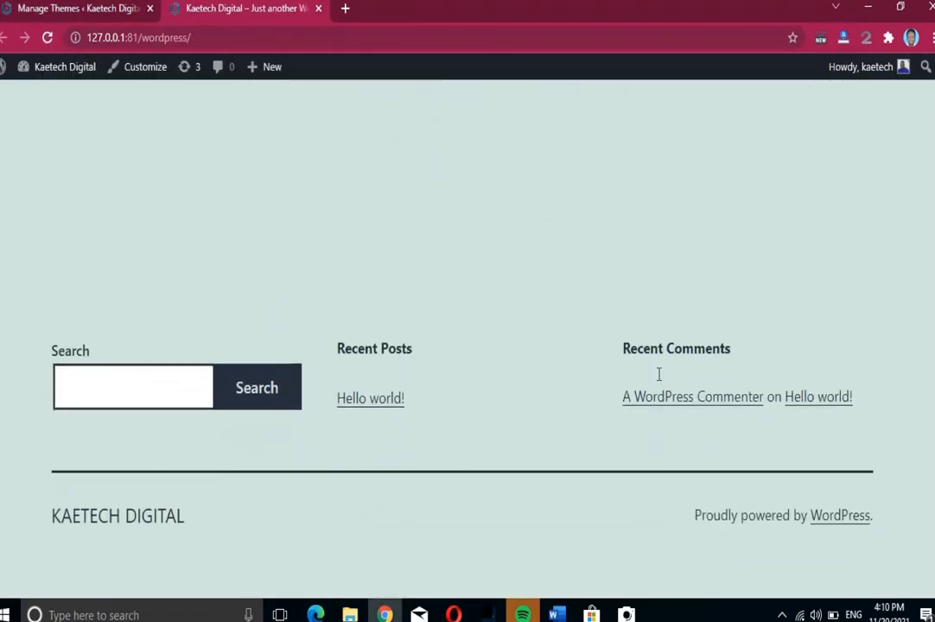
scroll(659, 374, up, 3)
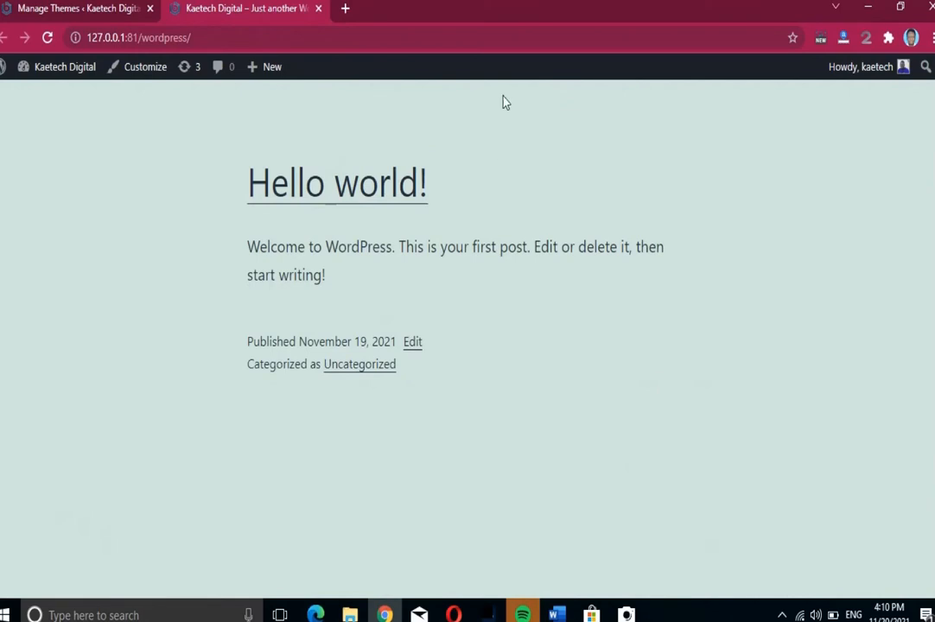
click(87, 8)
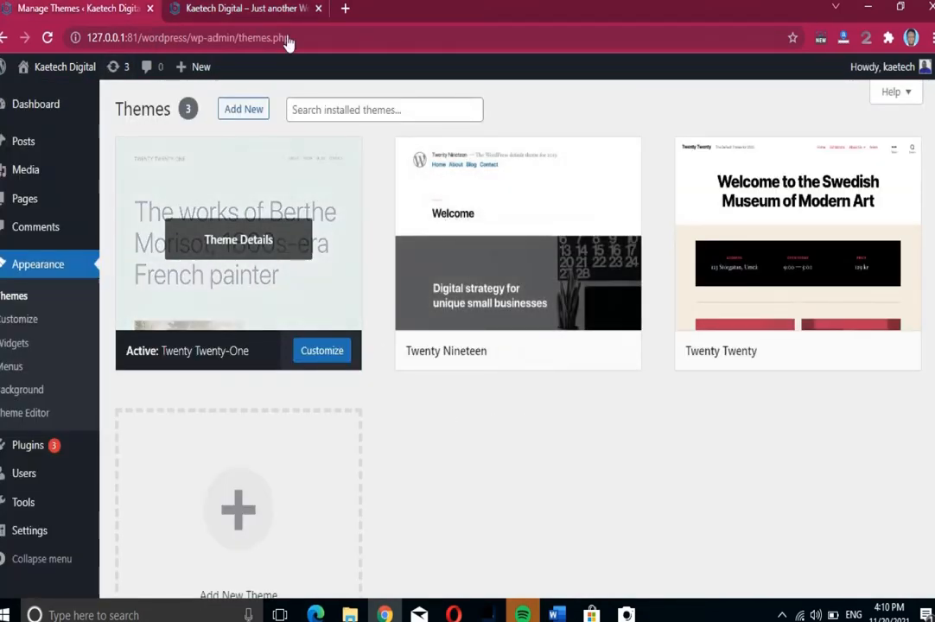
click(269, 7)
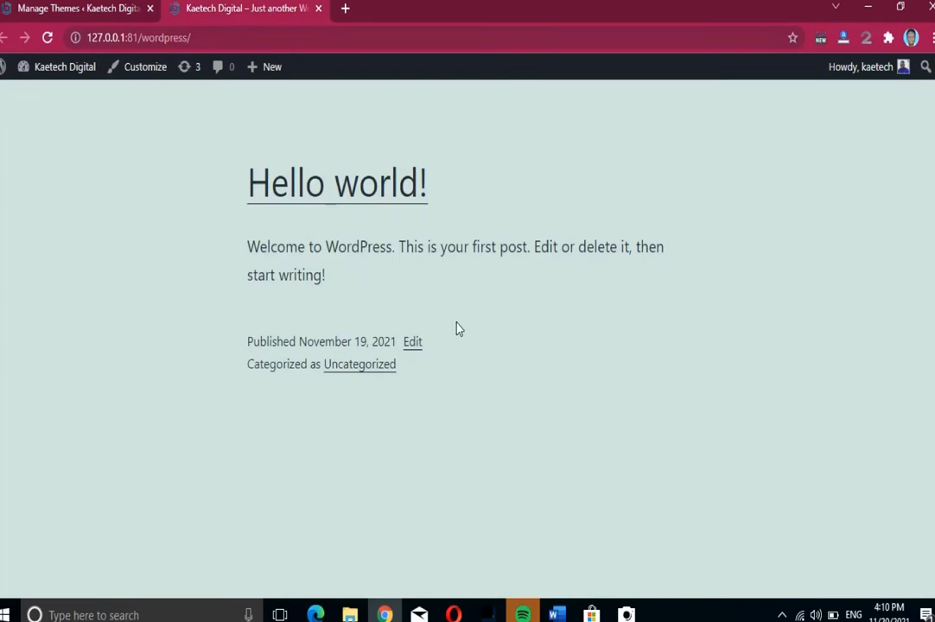
Return to theme management, start adding a new theme and browse the popular themes in the catalogue.
click(109, 7)
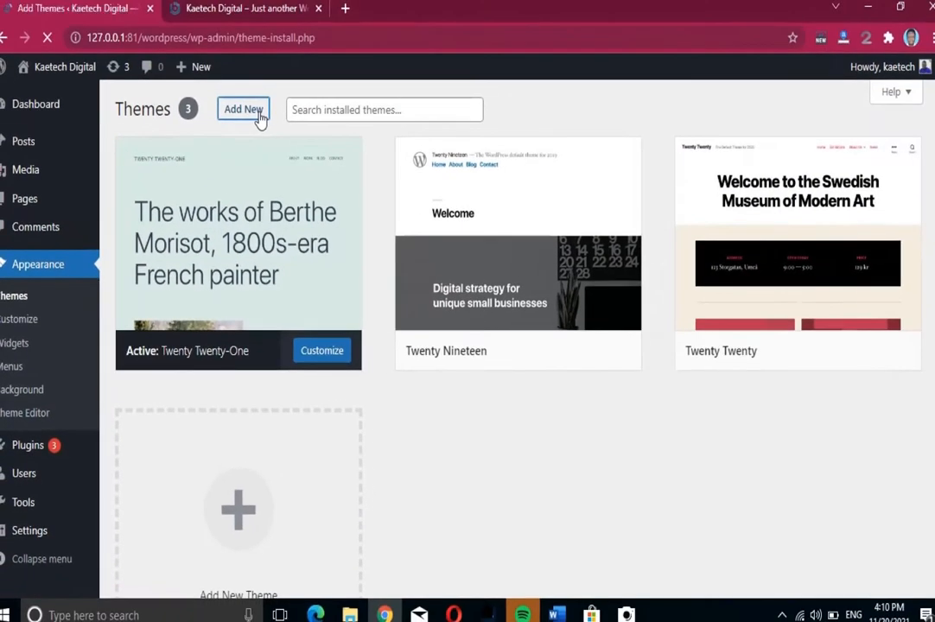
click(336, 1)
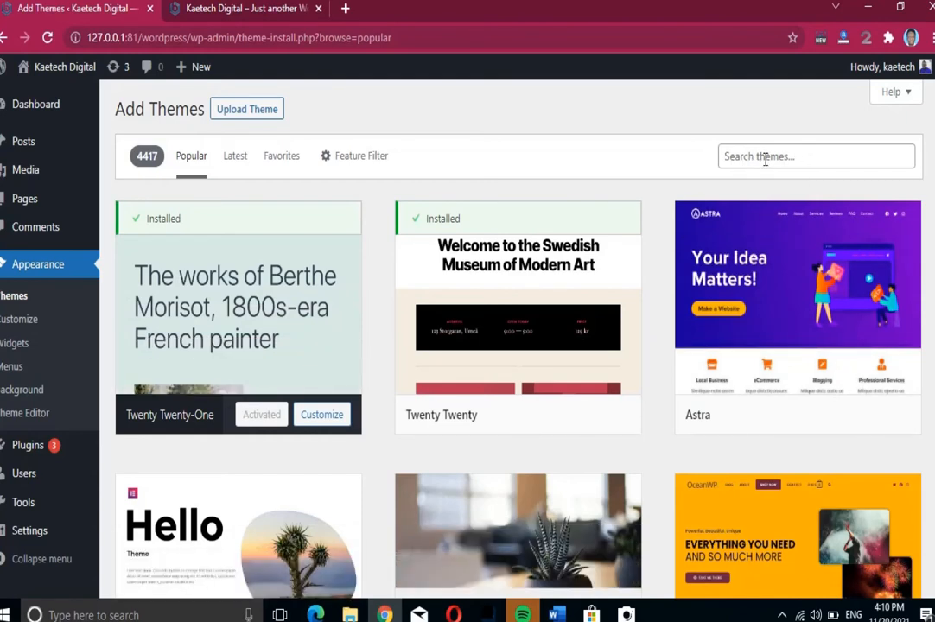
scroll(592, 394, down, 5)
scroll(592, 393, down, 7)
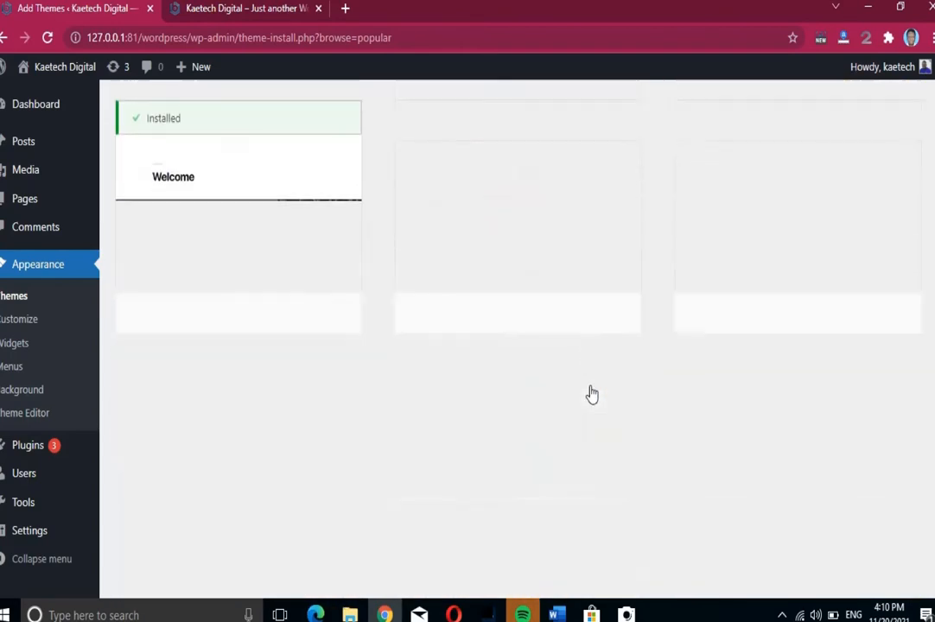
scroll(592, 393, up, 8)
scroll(592, 395, down, 7)
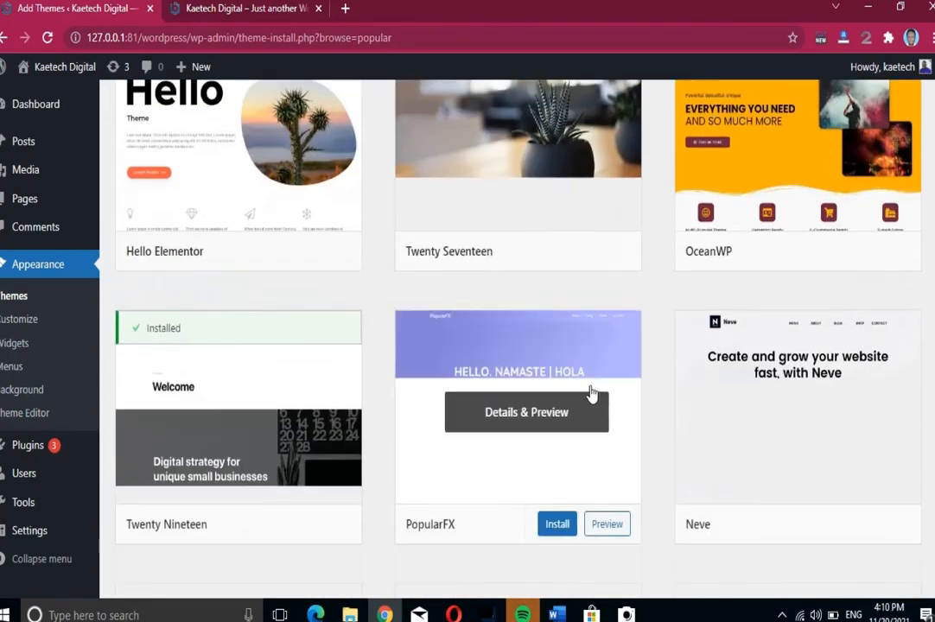
scroll(592, 405, up, 20)
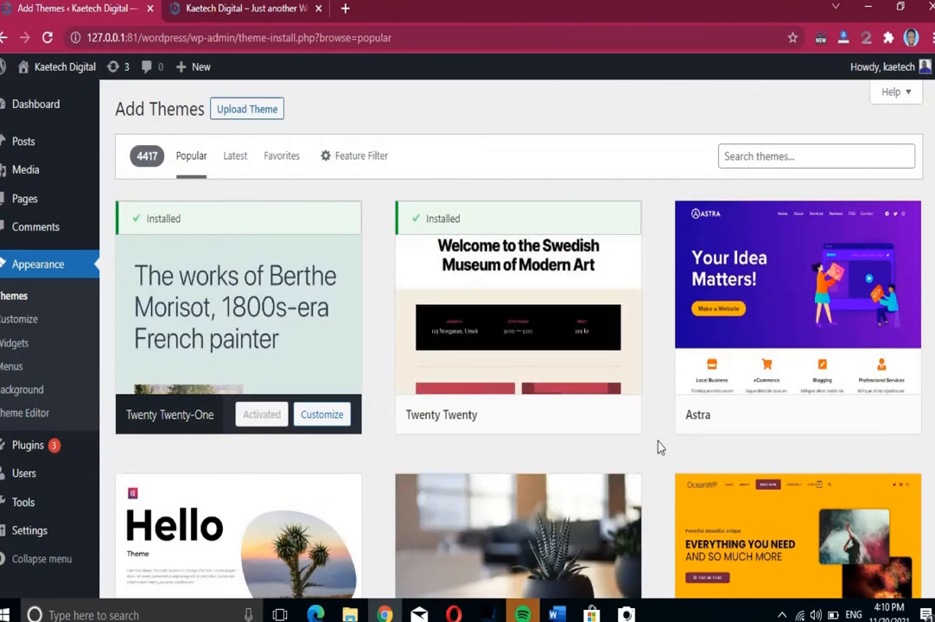
scroll(660, 447, down, 3)
scroll(660, 447, up, 1)
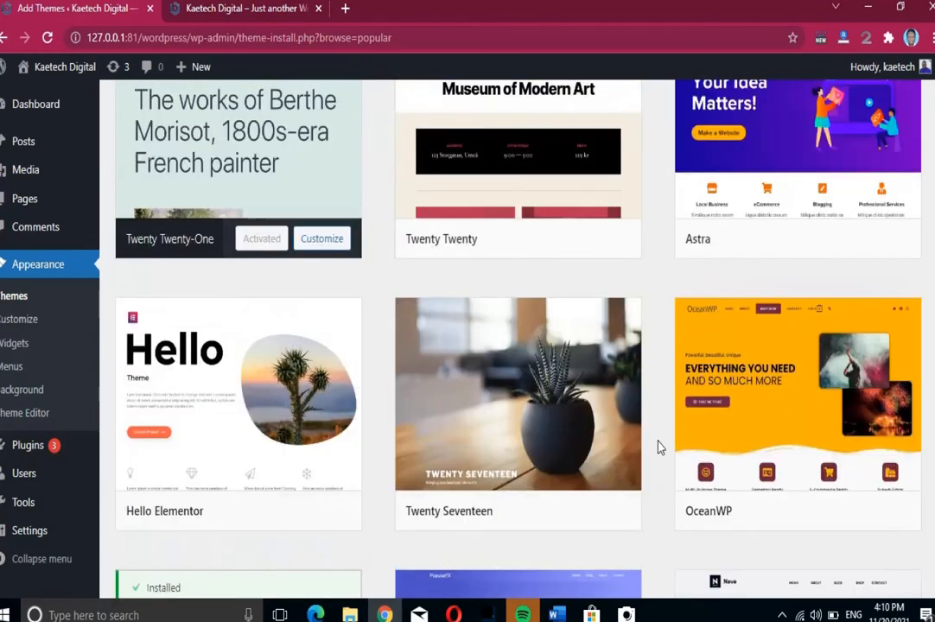
Search the theme catalogue for "oceanwp".
scroll(659, 447, up, 2)
click(763, 160)
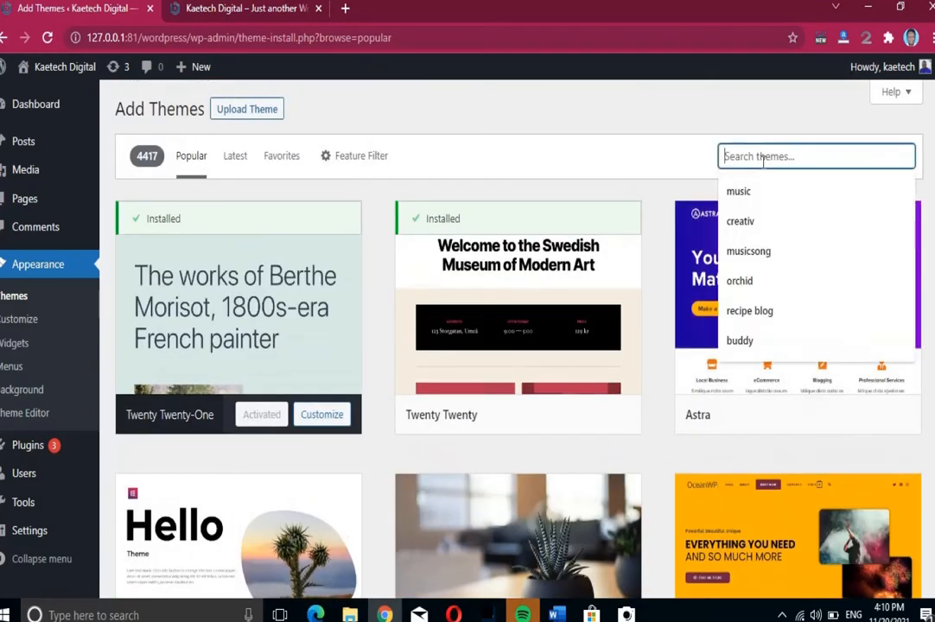
text(oceanw)
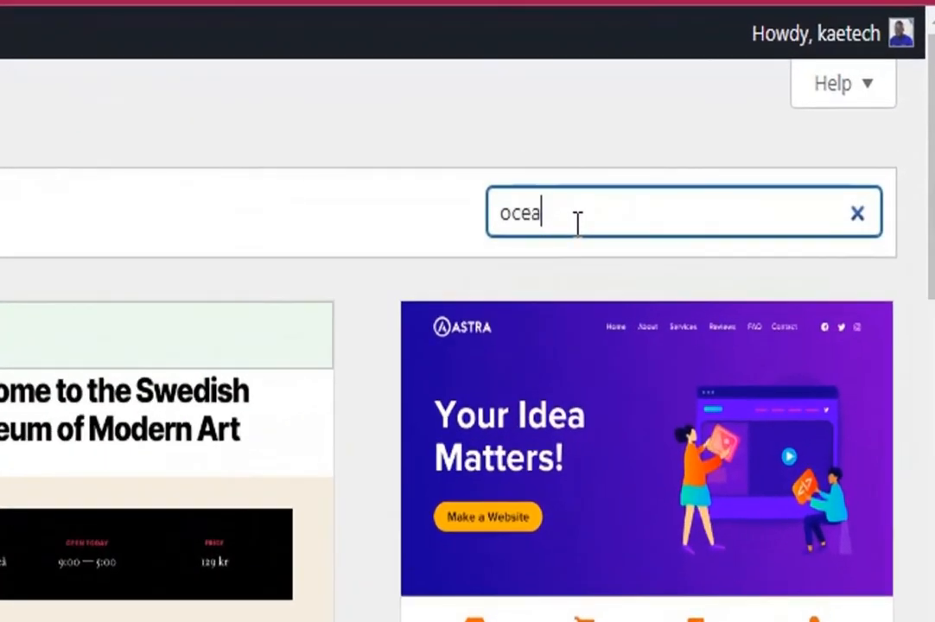
text(p)
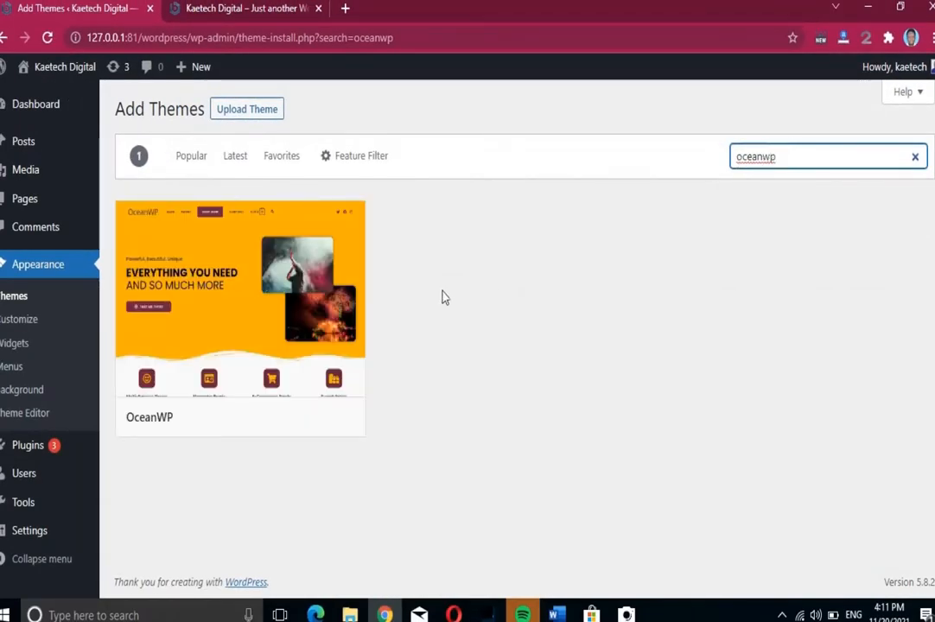
Install the OceanWP theme from the search results and activate it.
mouse_move(244, 303)
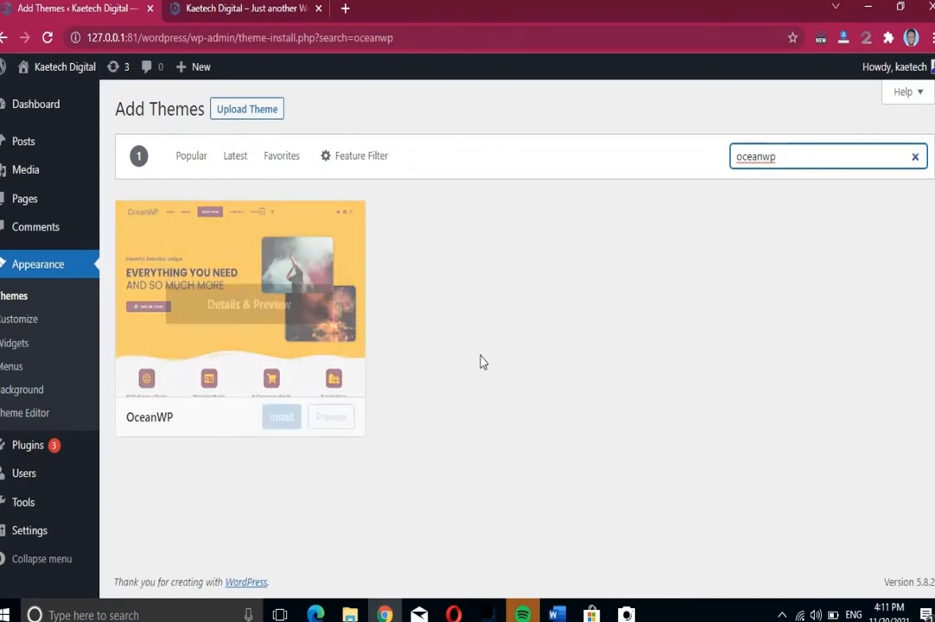
mouse_move(298, 329)
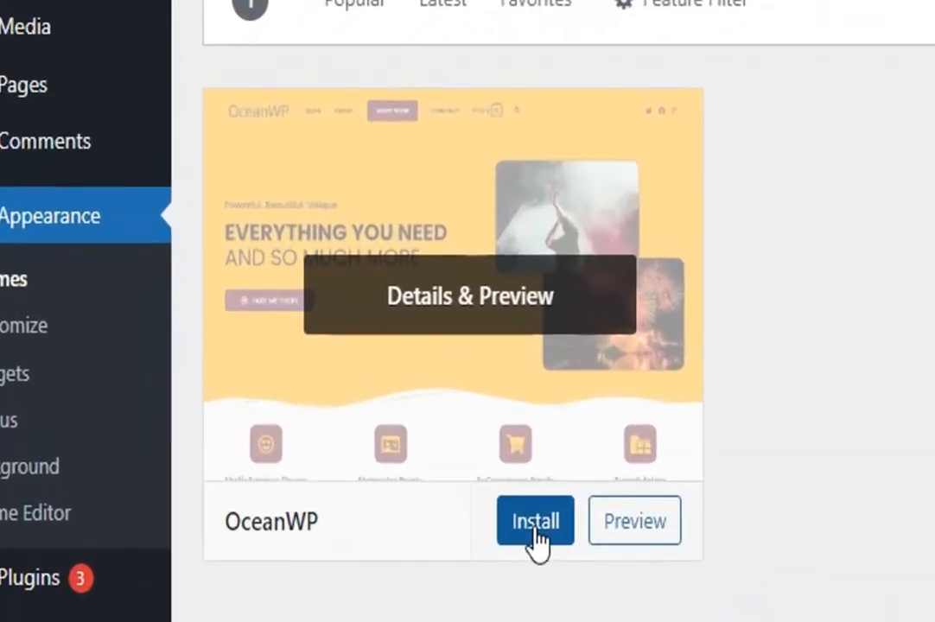
click(536, 527)
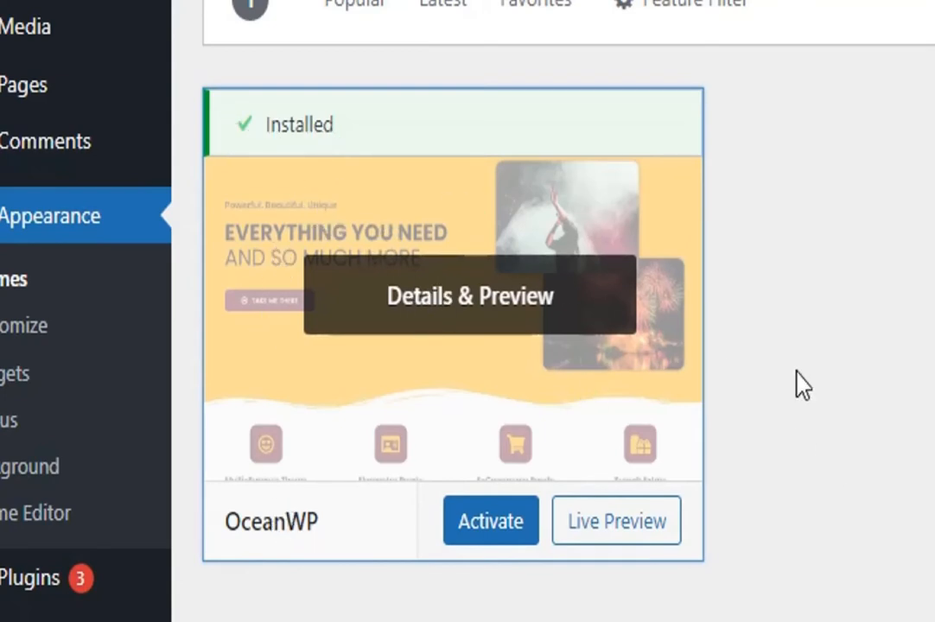
click(495, 532)
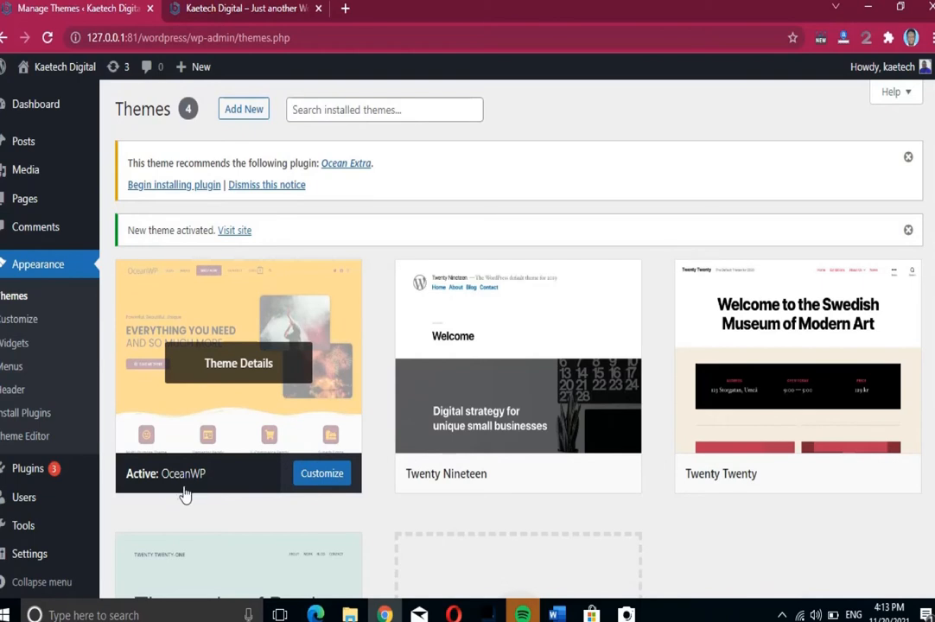
Reload the live site and examine the homepage's layout with the OceanWP theme.
click(244, 10)
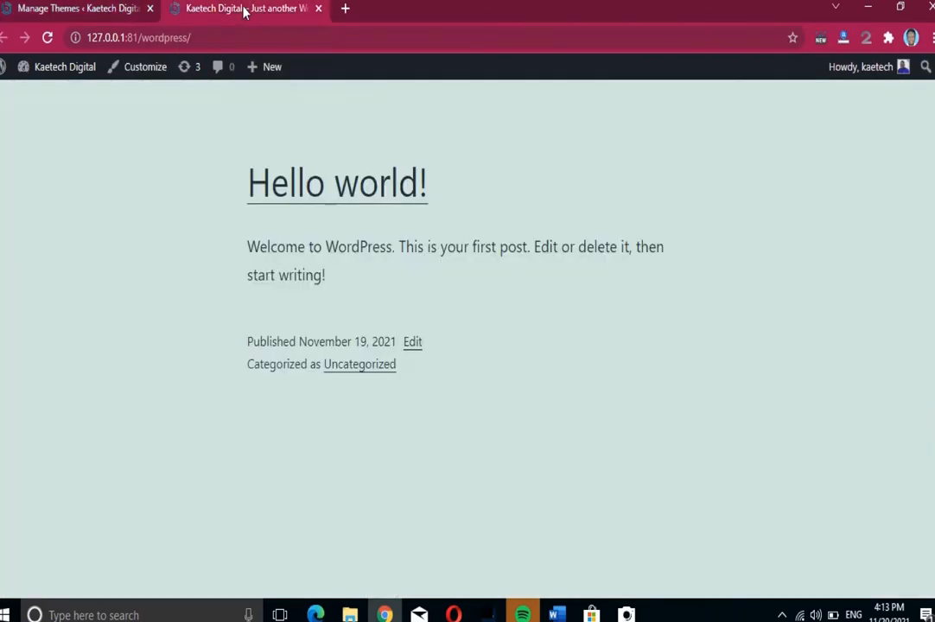
right_click(110, 233)
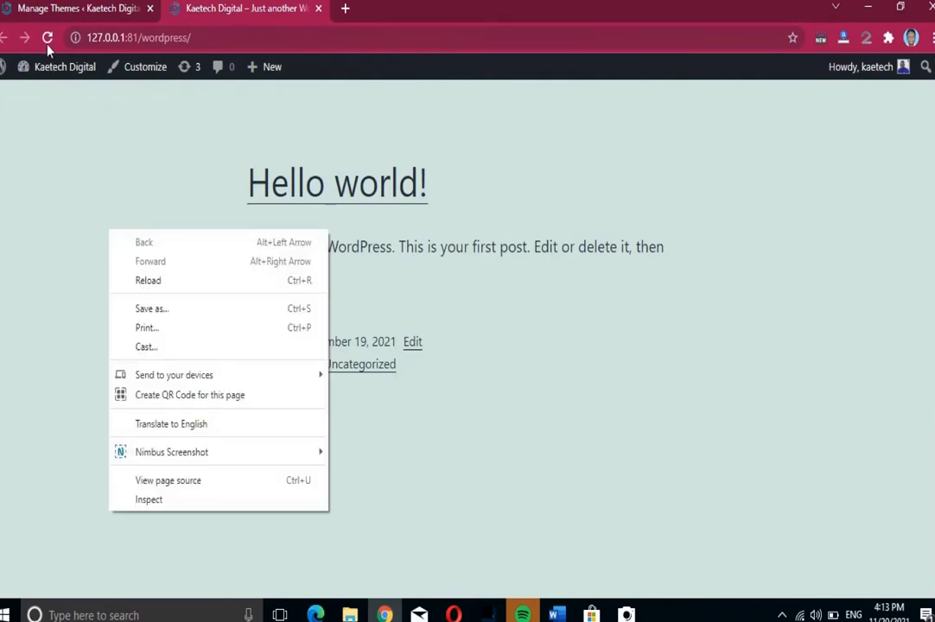
click(47, 41)
click(47, 45)
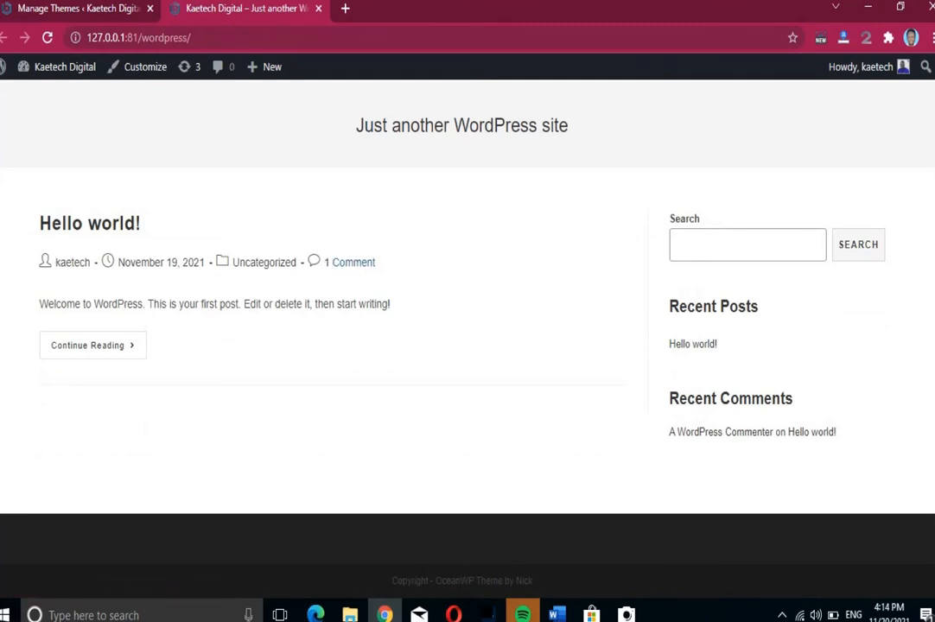
scroll(467, 299, up, 1)
scroll(466, 298, down, 1)
scroll(394, 281, up, 1)
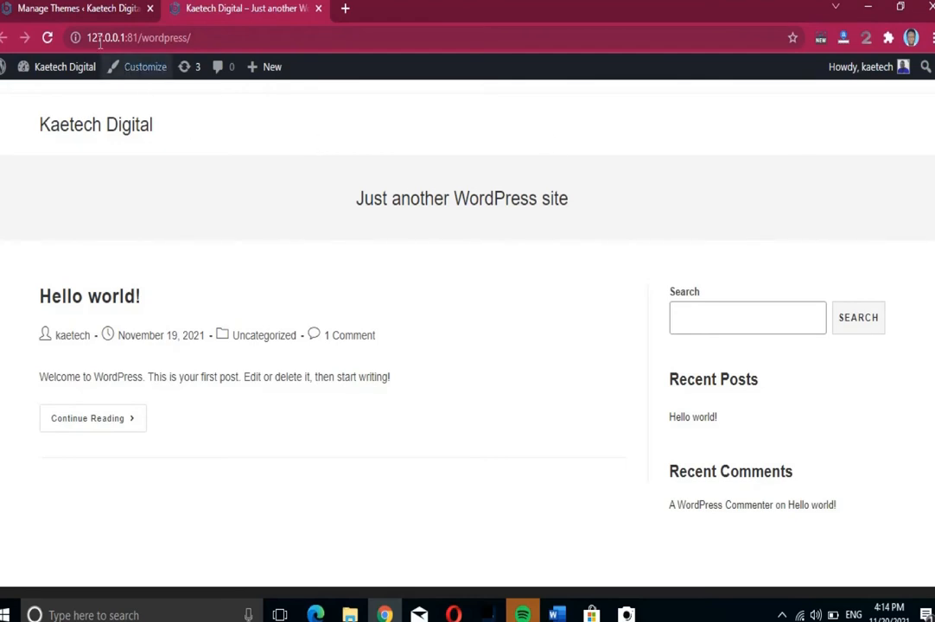
Return to theme management and bring up the form for uploading a theme as a .zip file.
click(88, 9)
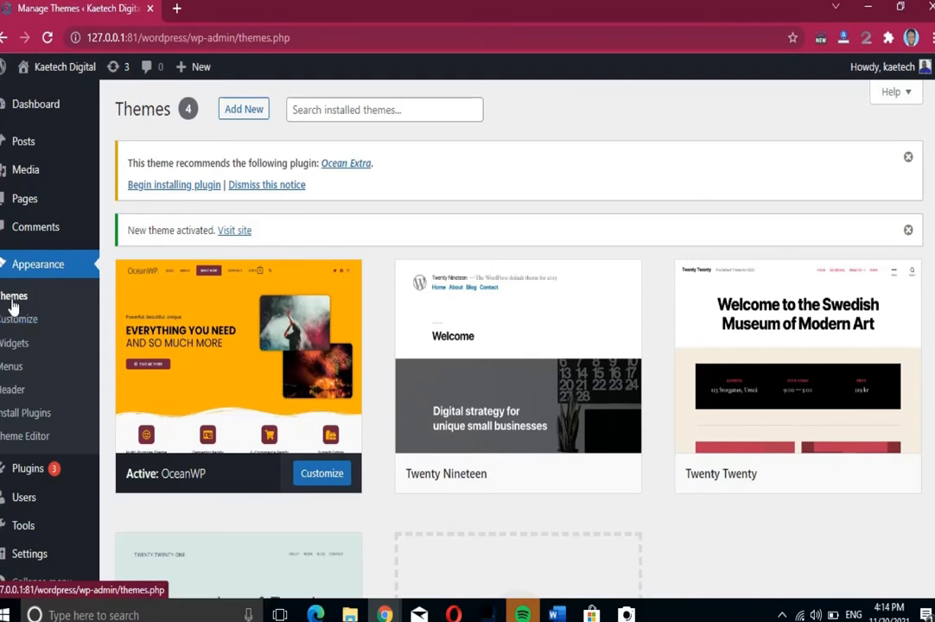
click(241, 111)
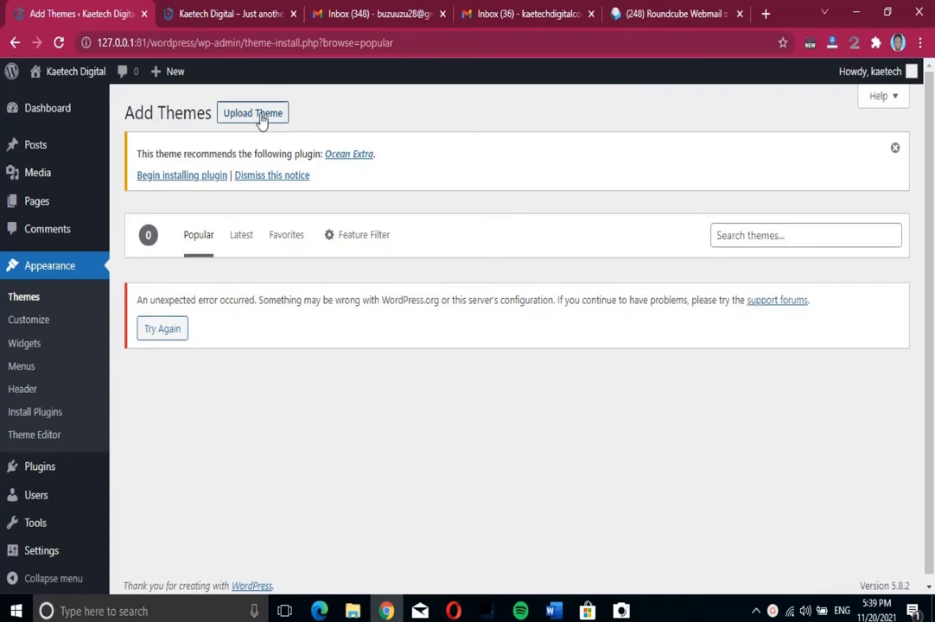
click(264, 116)
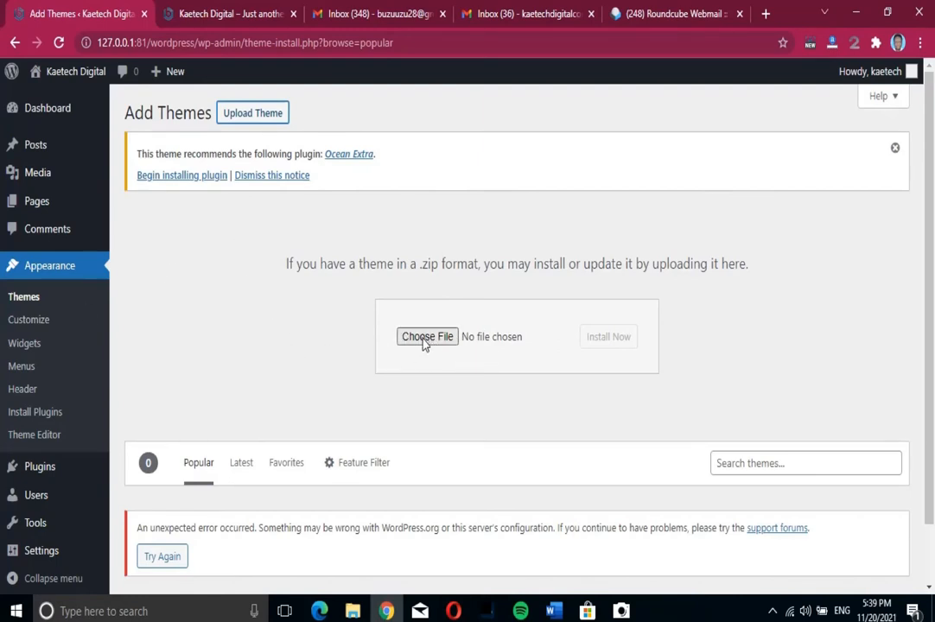
Choose kadence.zip from the Theme plugins folder on the Desktop as the theme file to upload.
click(424, 343)
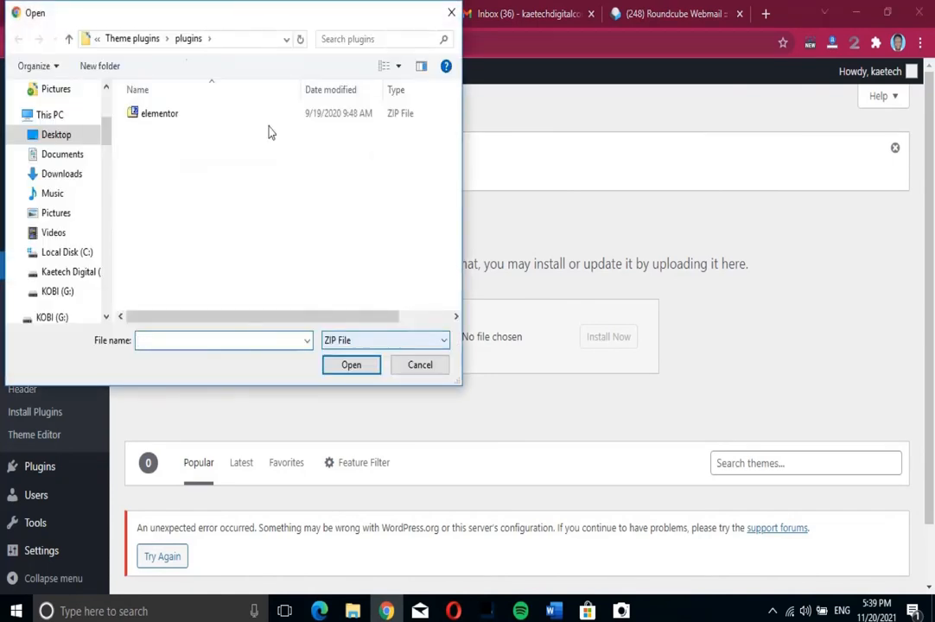
click(114, 39)
click(152, 149)
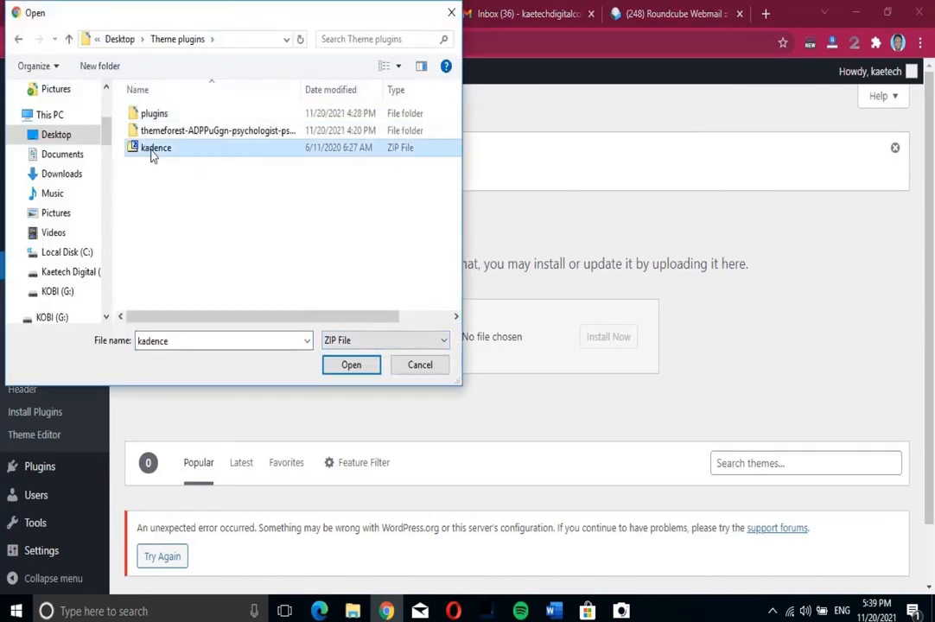
click(355, 371)
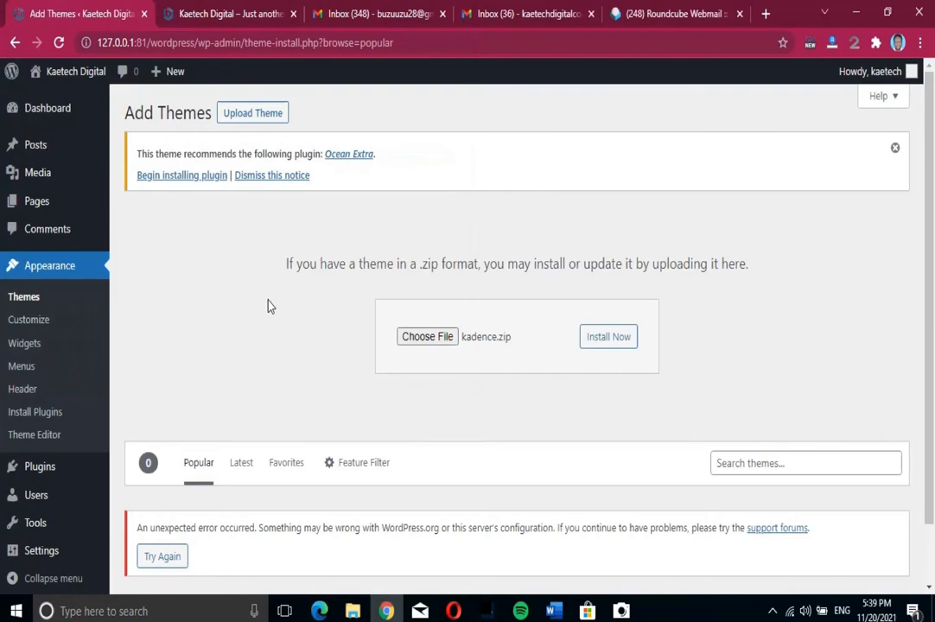
Install the uploaded Kadence theme and activate it.
click(610, 344)
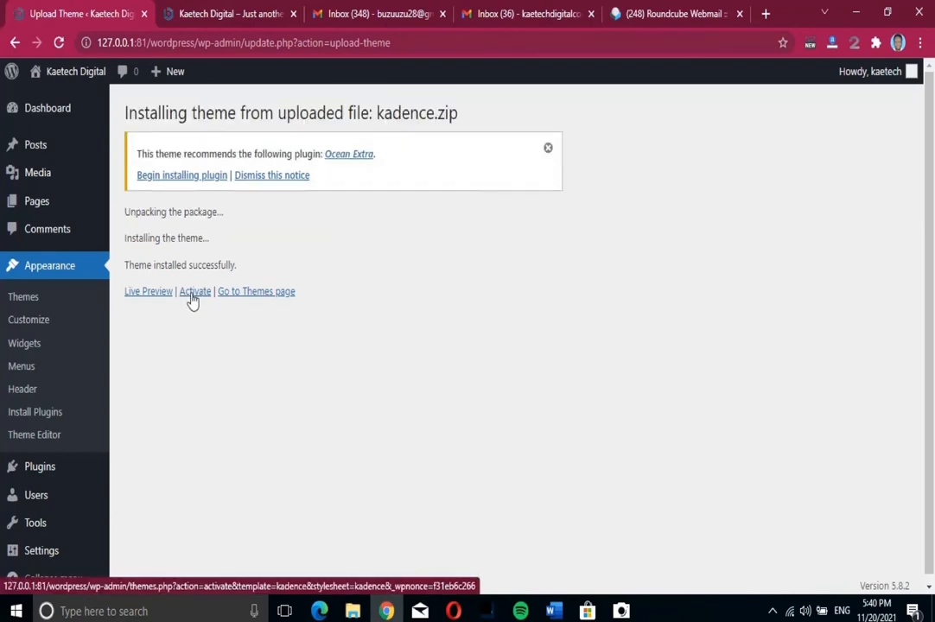
click(192, 296)
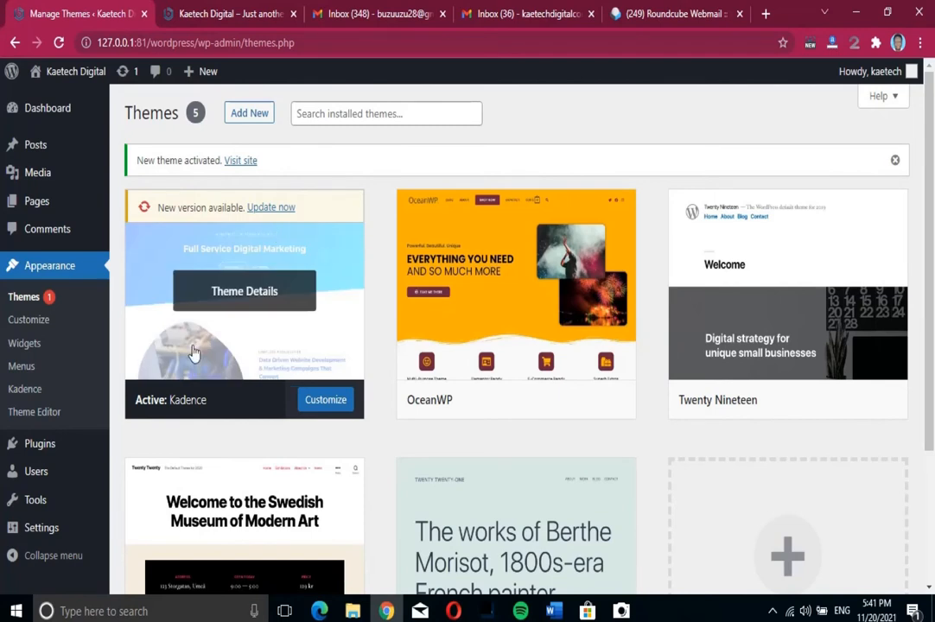
View the live site's homepage with the Kadence theme in a separate browser tab and return to theme management.
right_click(240, 164)
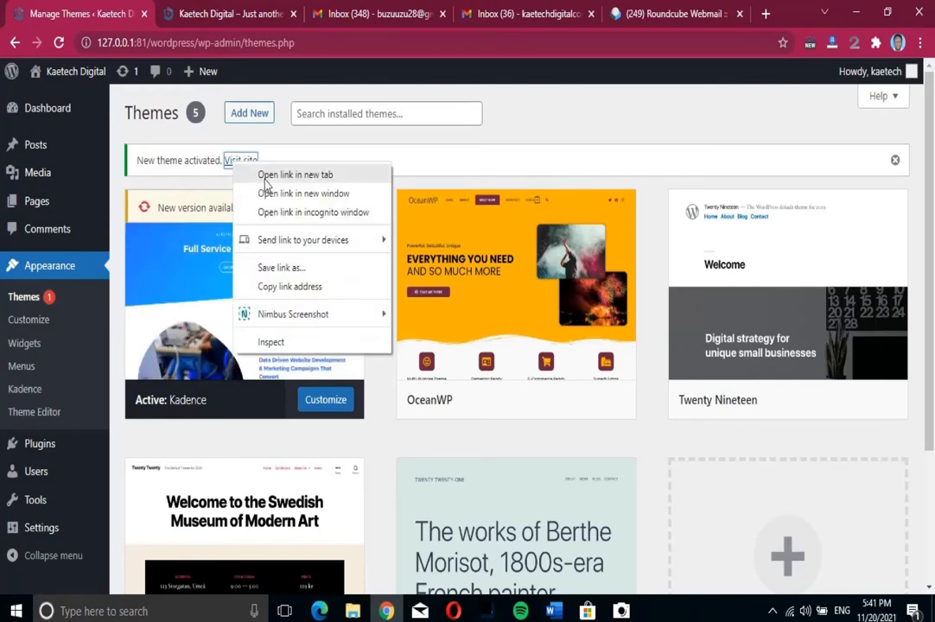
click(266, 179)
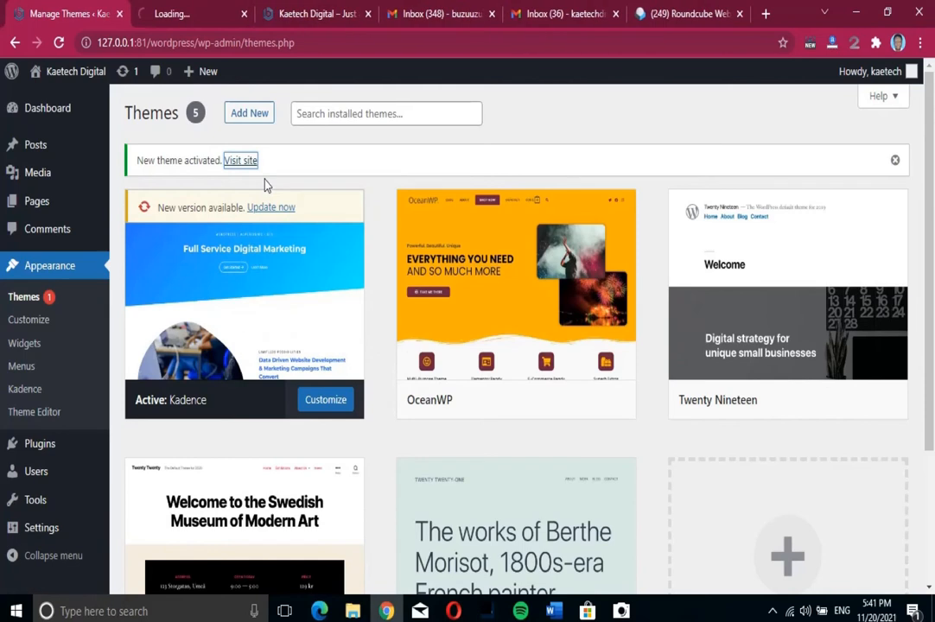
click(202, 14)
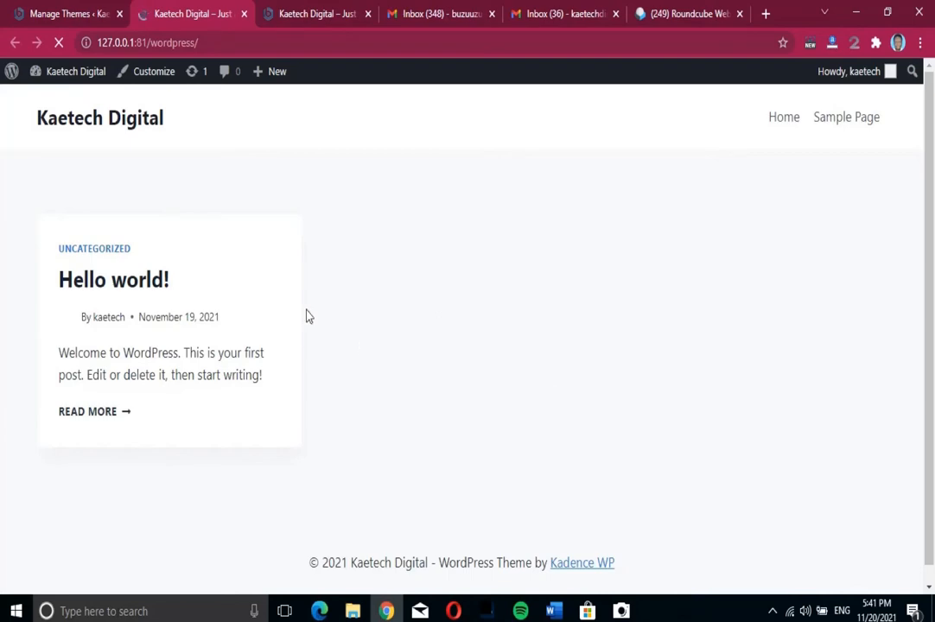
click(78, 13)
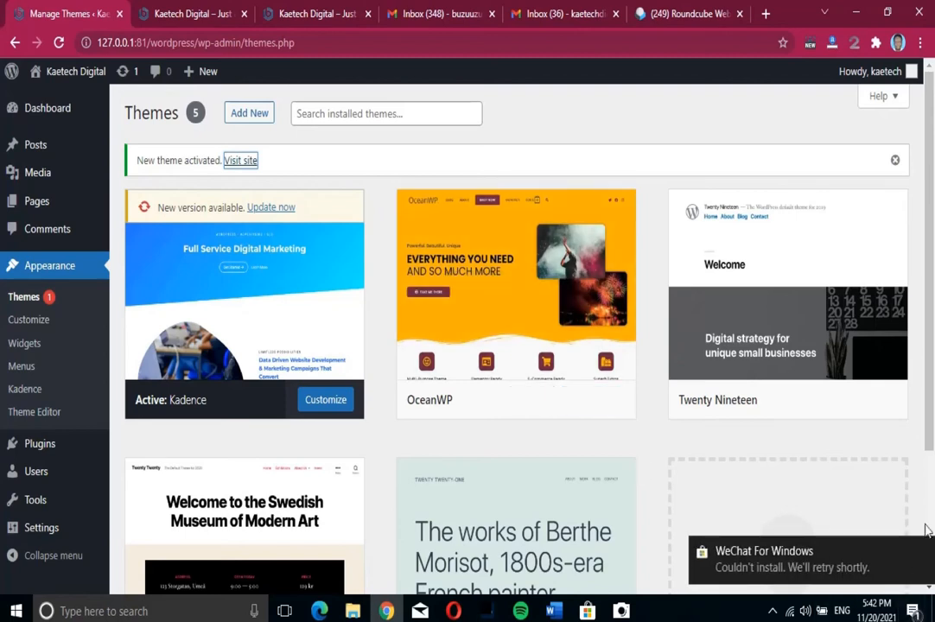
click(923, 552)
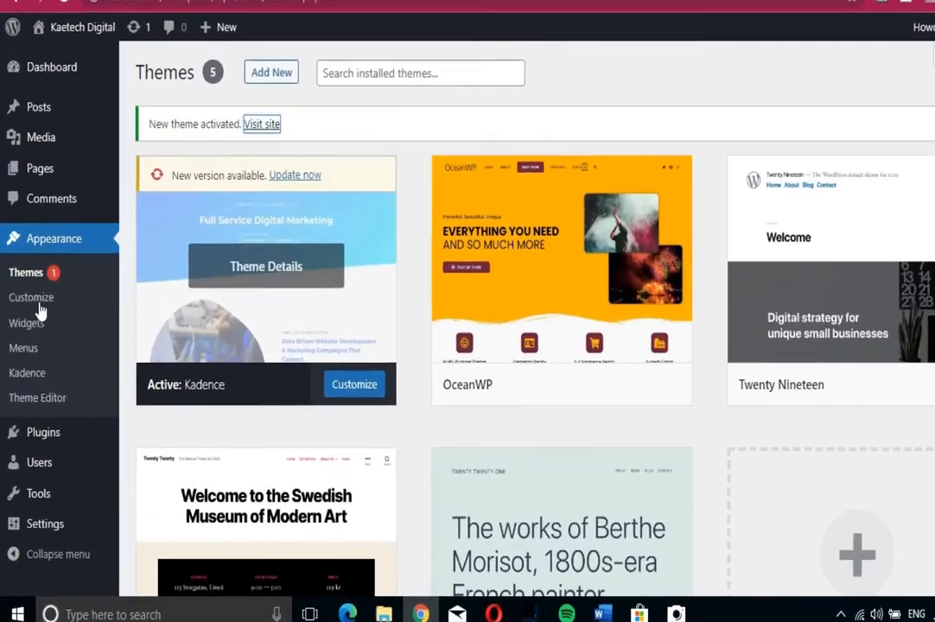
Open the page for adding new plugins, look over the featured ones and search by keyword for "forms".
mouse_move(17, 445)
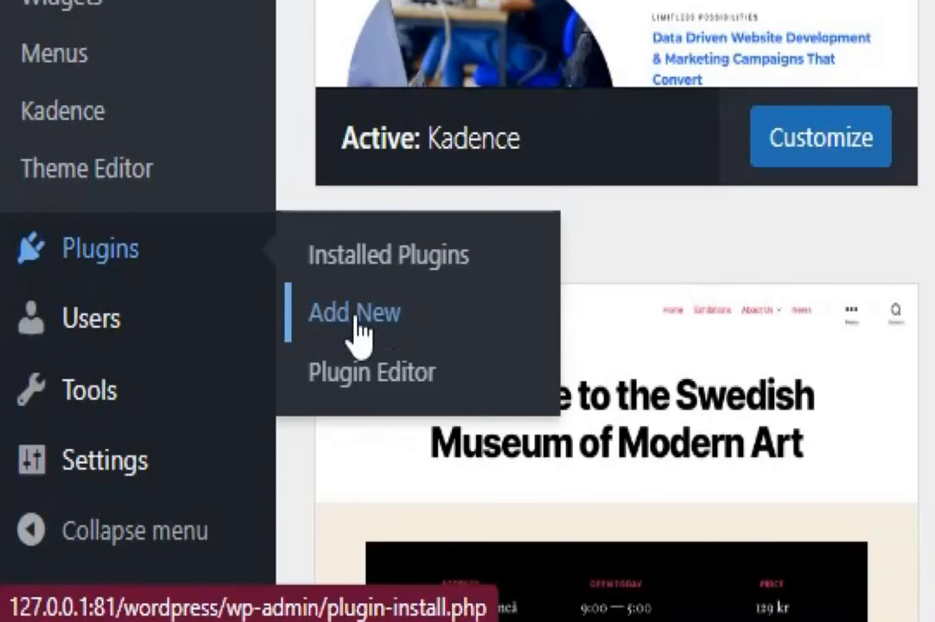
click(356, 320)
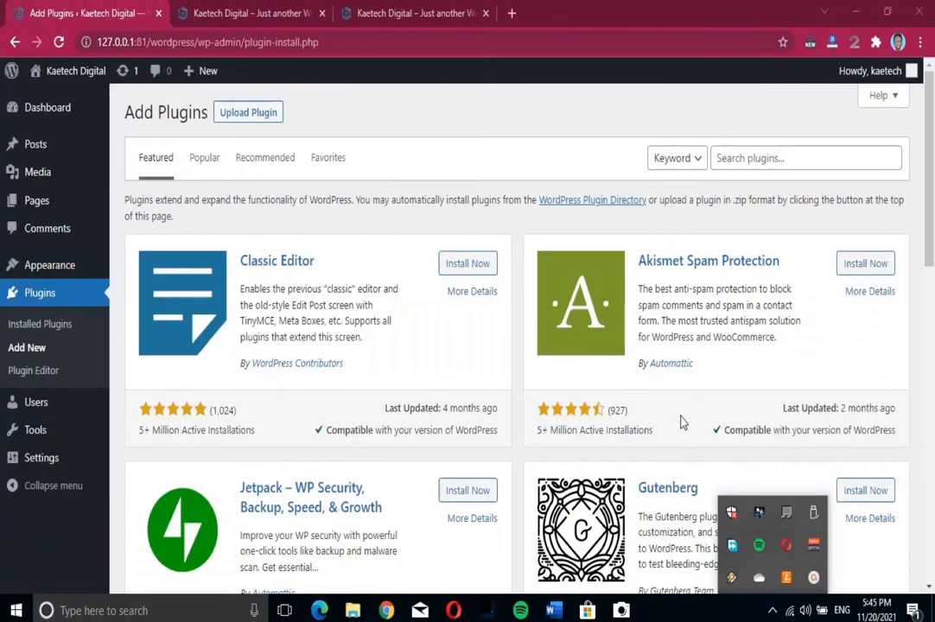
click(680, 415)
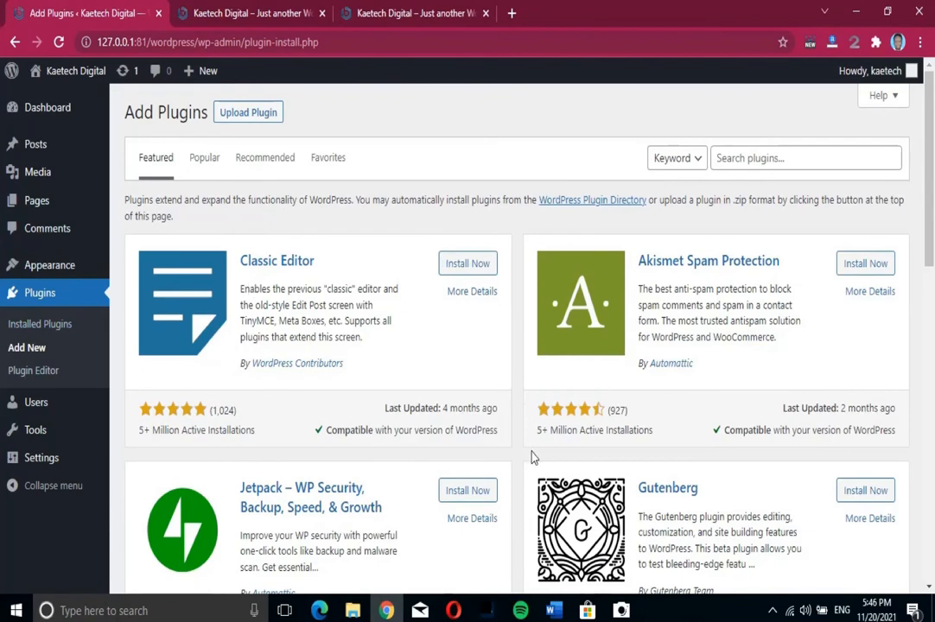
scroll(522, 484, down, 5)
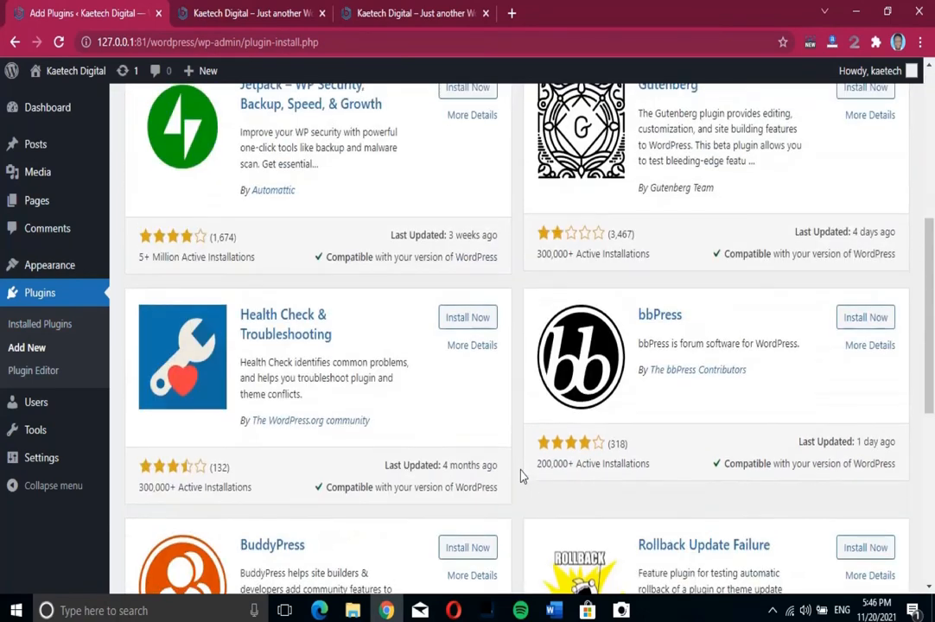
scroll(522, 477, up, 5)
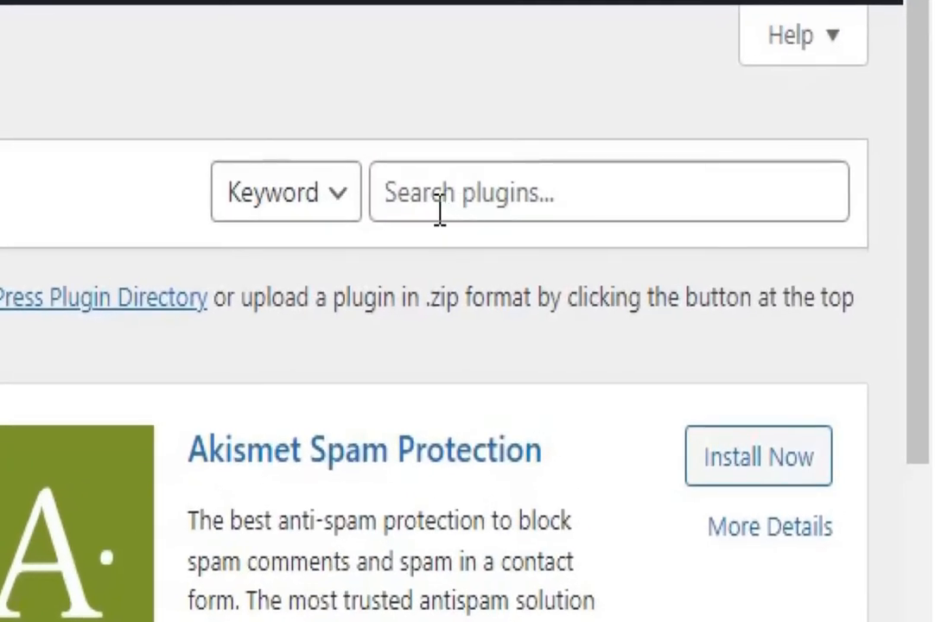
click(426, 194)
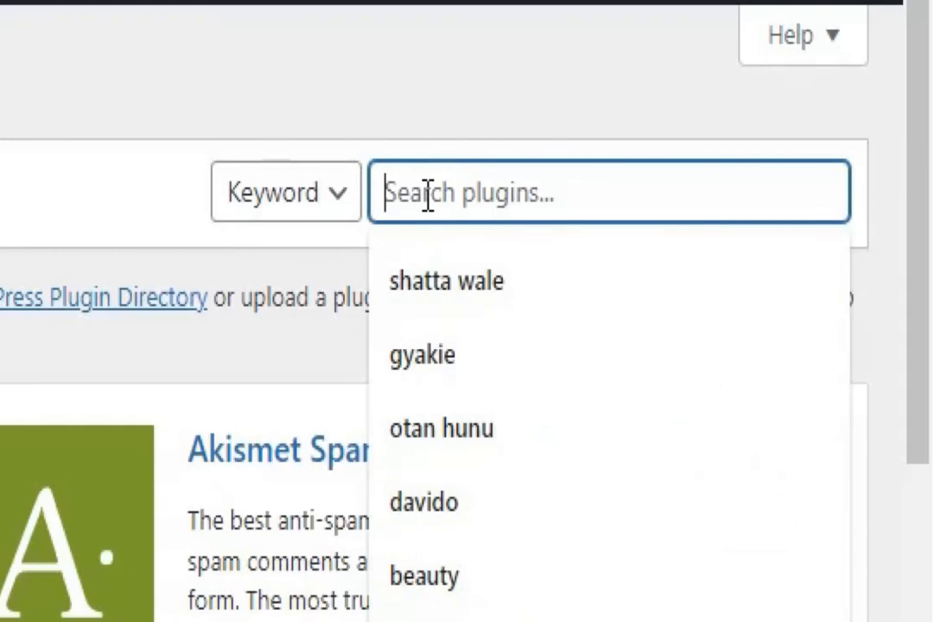
text(form)
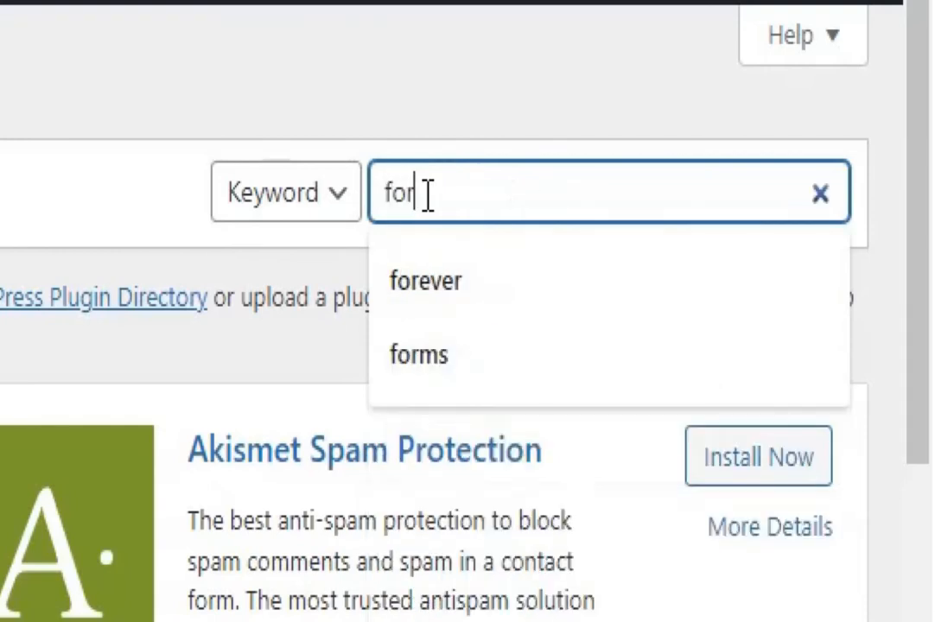
text(s)
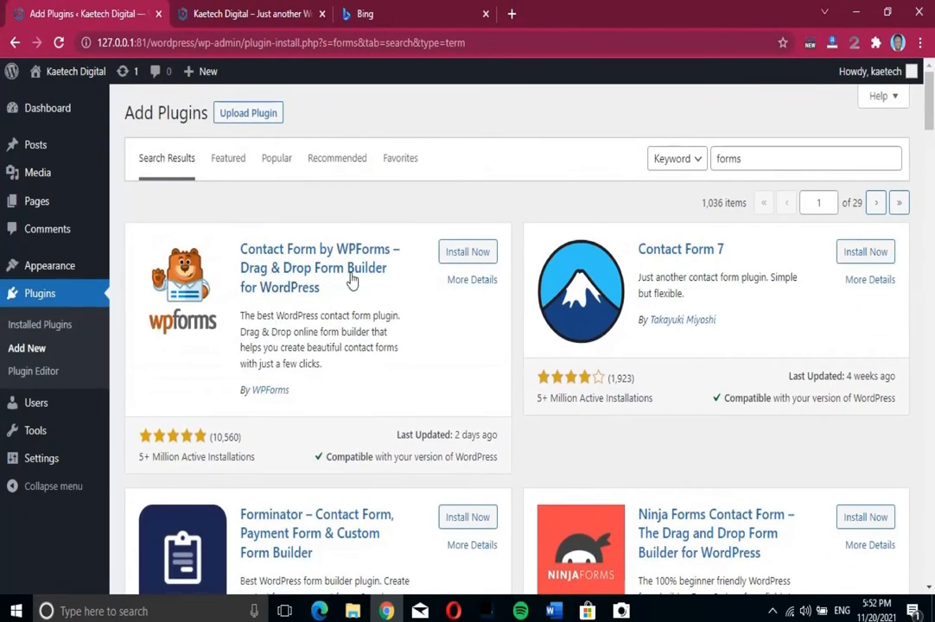
Install the Contact Form by WPForms plugin from the search results and activate it.
scroll(545, 444, down, 13)
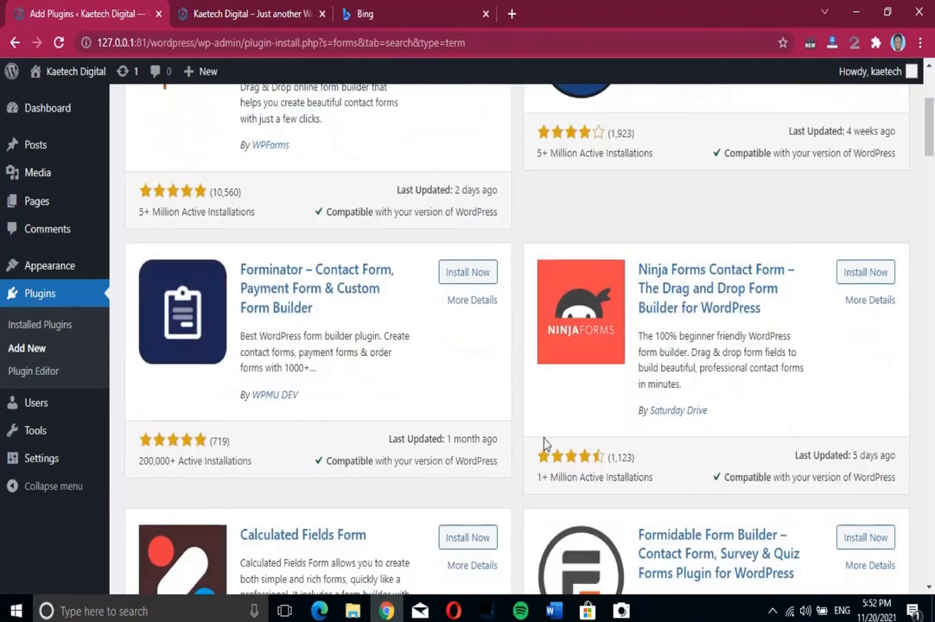
scroll(544, 444, up, 13)
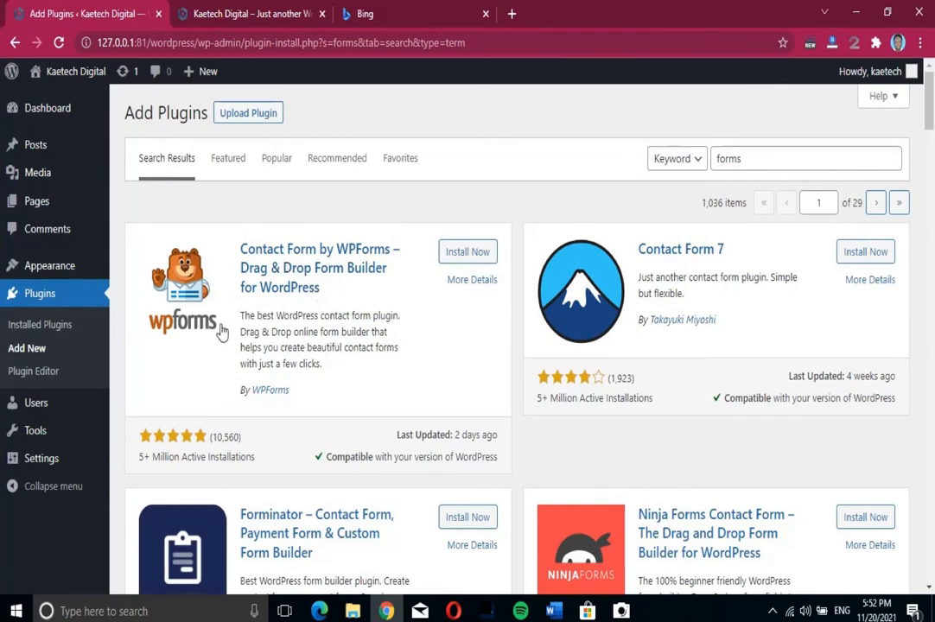
click(475, 261)
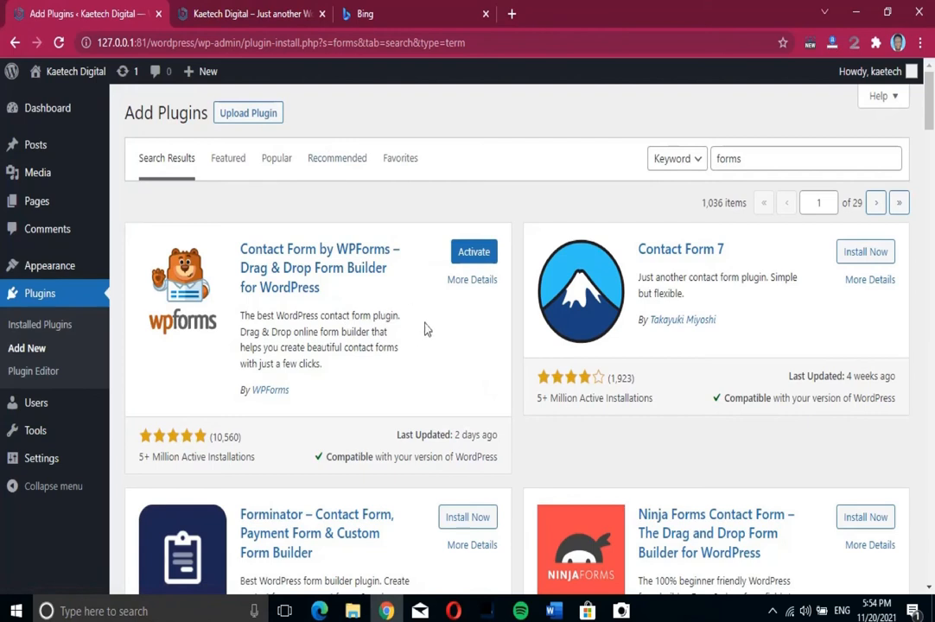
click(474, 252)
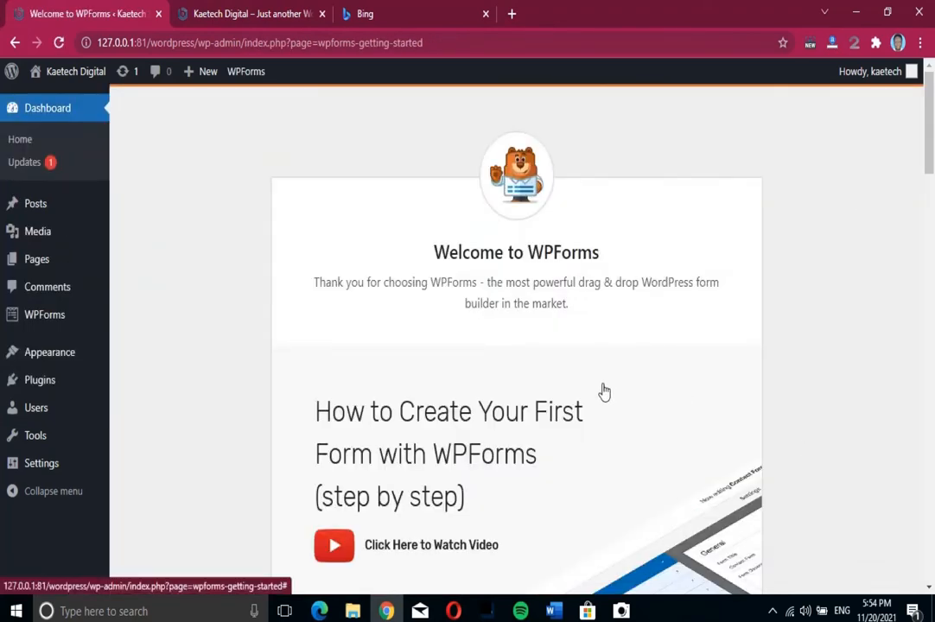
Look through the WPForms welcome page and bring up the list of installed plugins.
scroll(793, 313, down, 10)
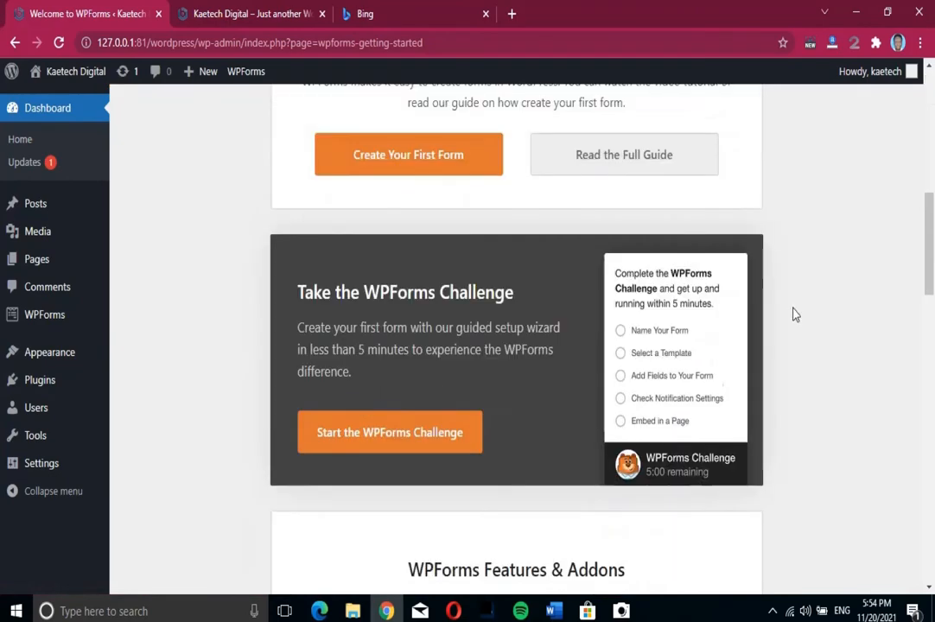
scroll(795, 315, up, 9)
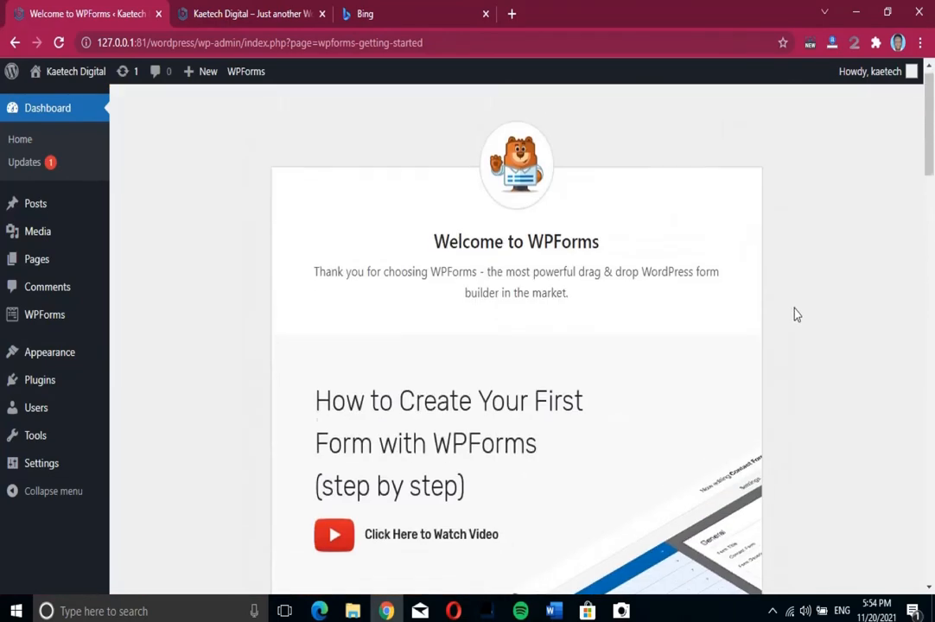
scroll(795, 315, down, 7)
scroll(795, 314, down, 5)
scroll(796, 316, up, 10)
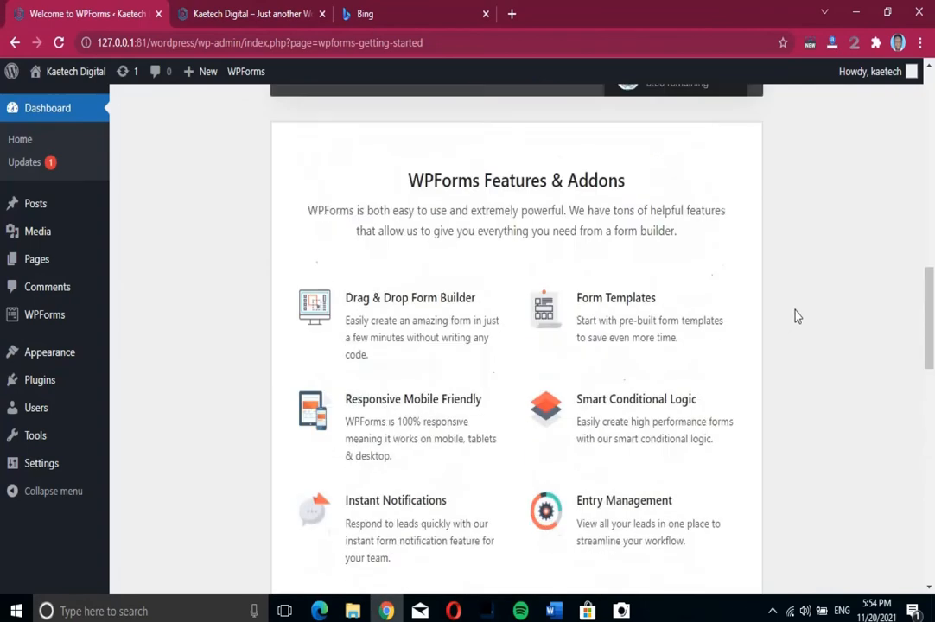
scroll(797, 316, up, 2)
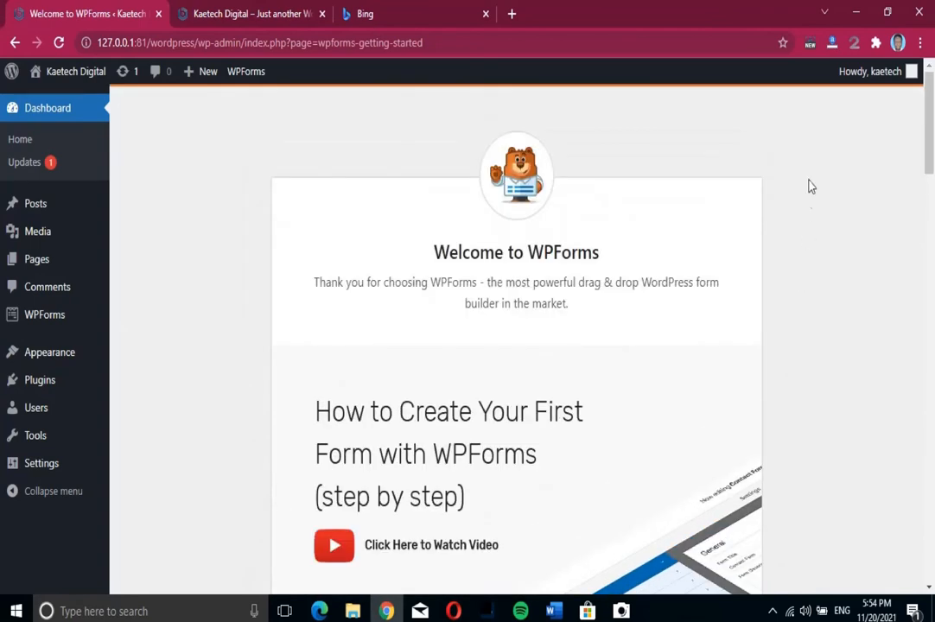
mouse_move(51, 390)
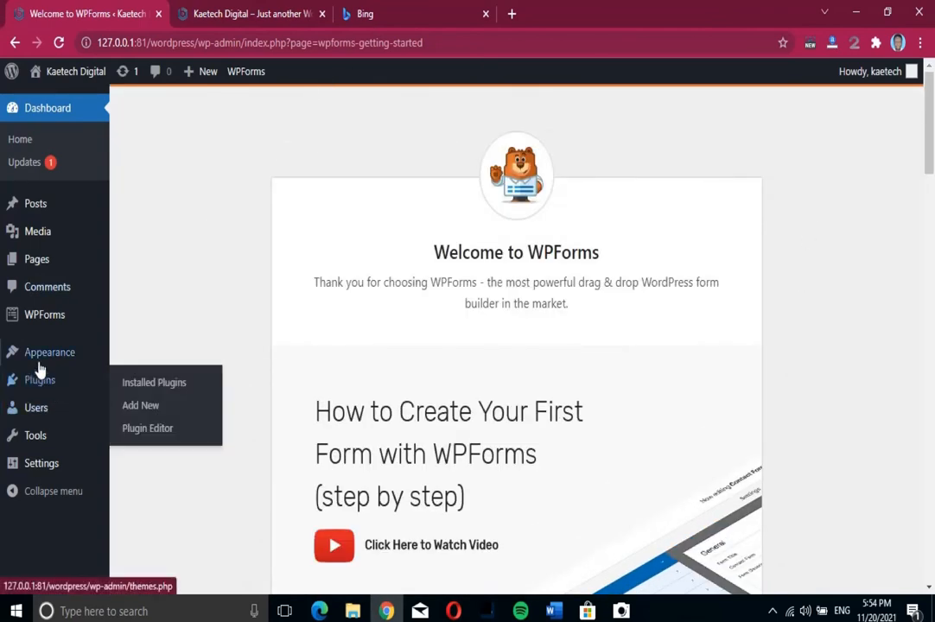
click(162, 381)
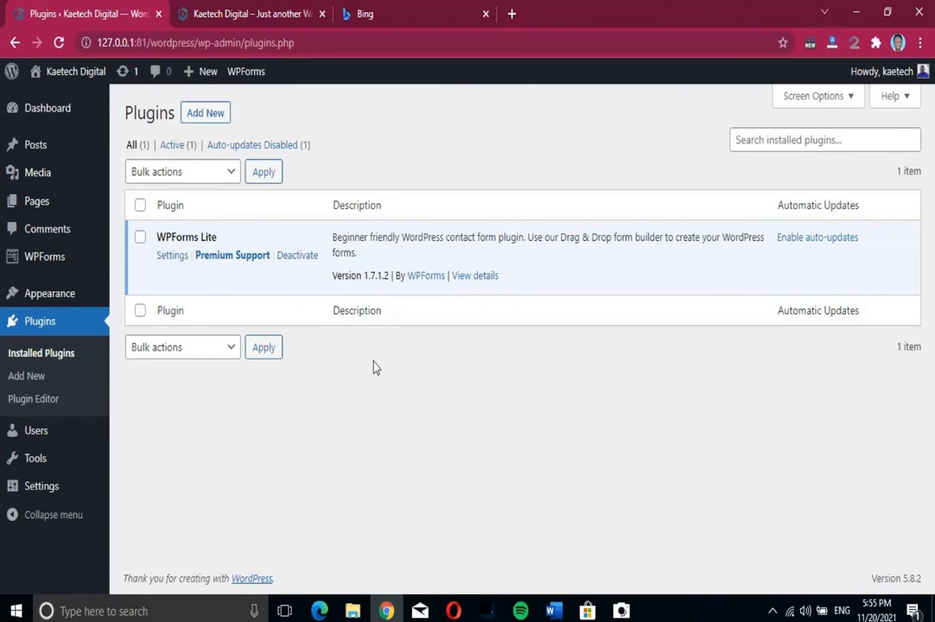
Bring up the form for uploading a plugin and choose elementor.zip from the plugins folder inside Theme plugins on the Desktop.
click(202, 115)
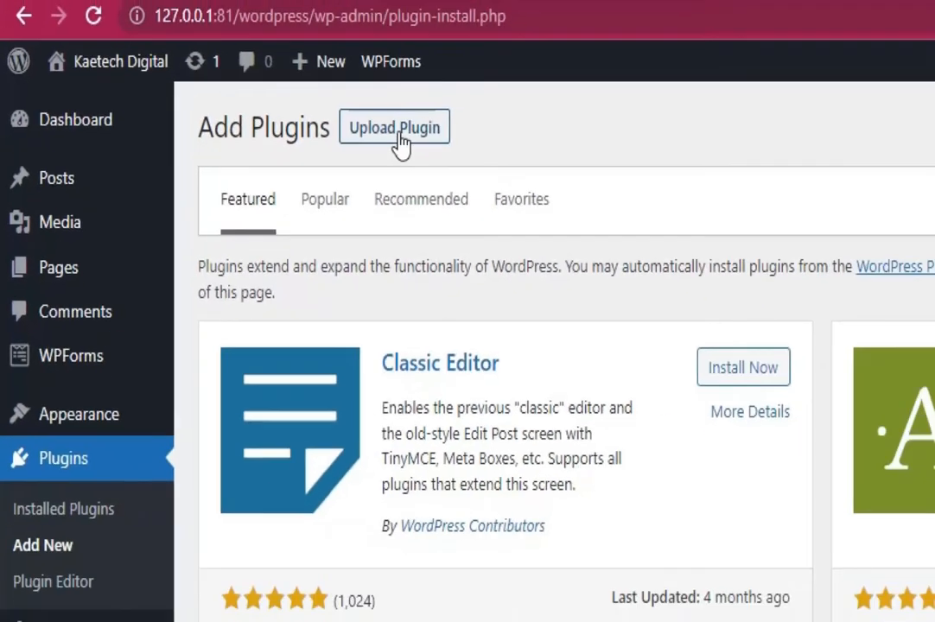
click(596, 155)
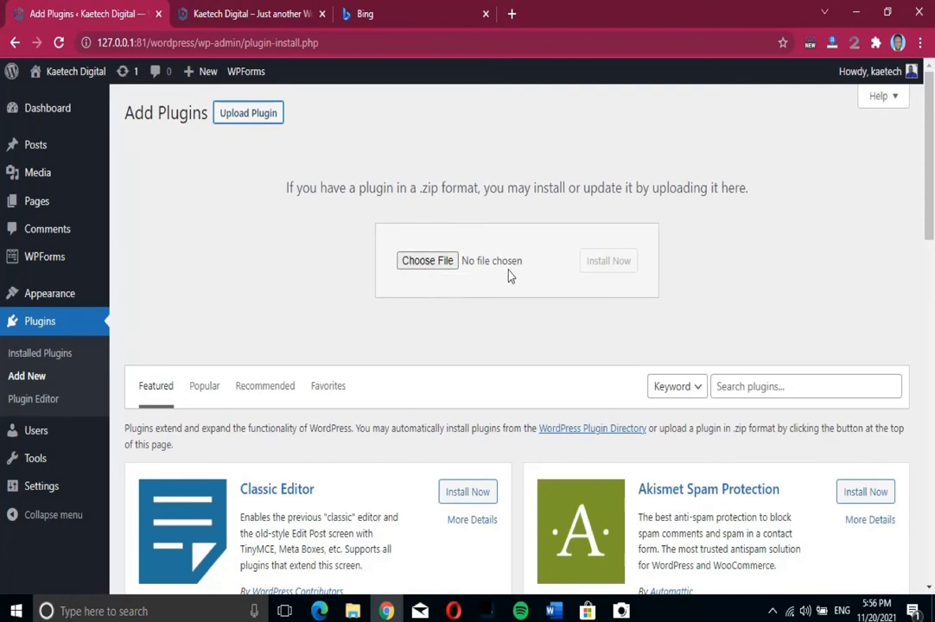
click(427, 263)
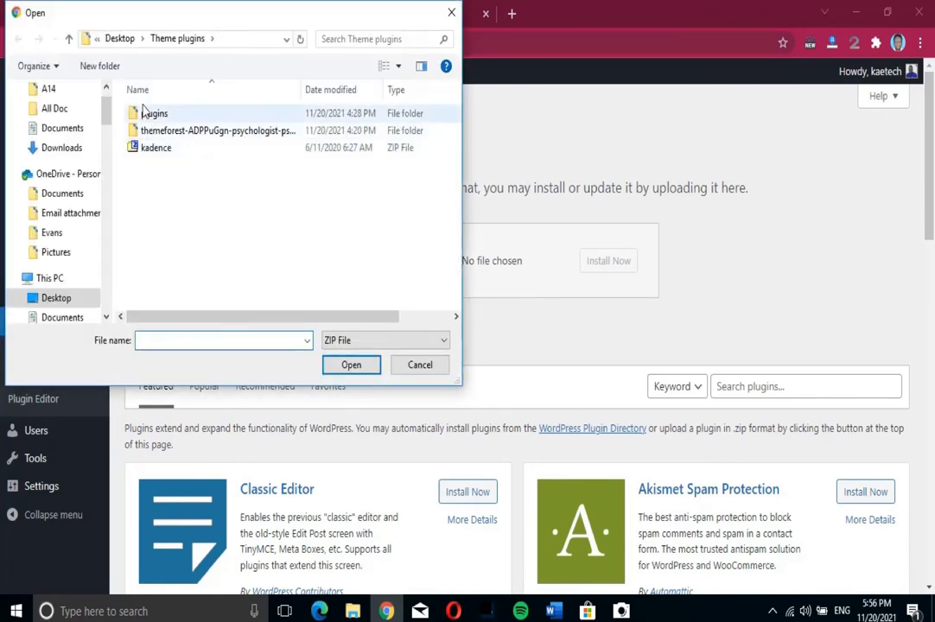
double_click(143, 120)
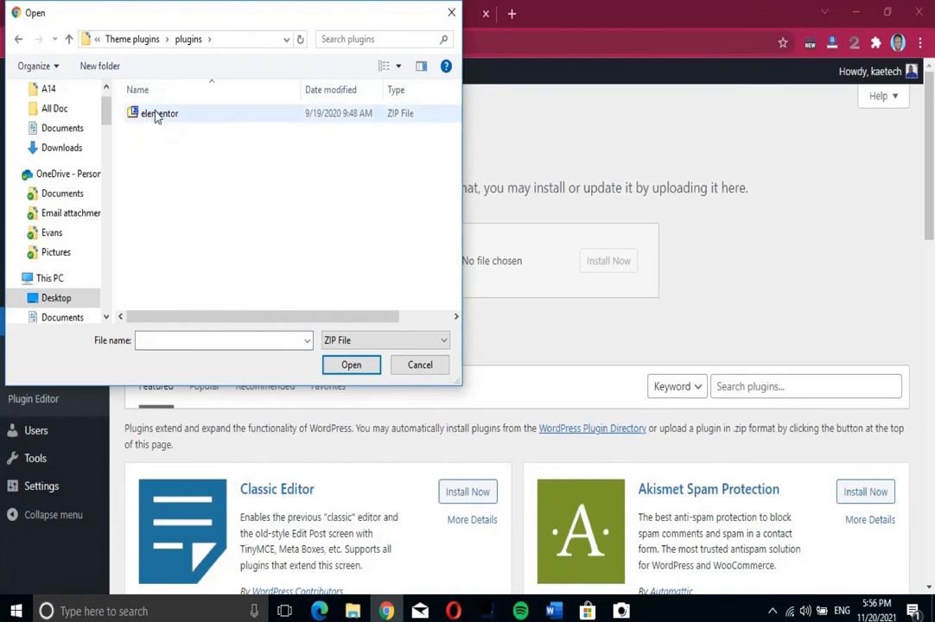
click(163, 120)
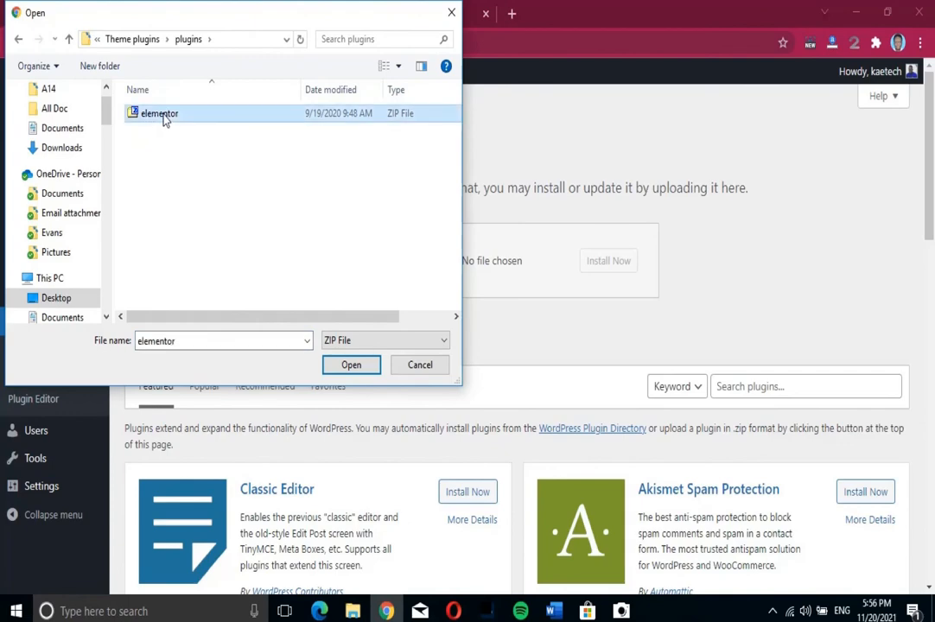
click(350, 366)
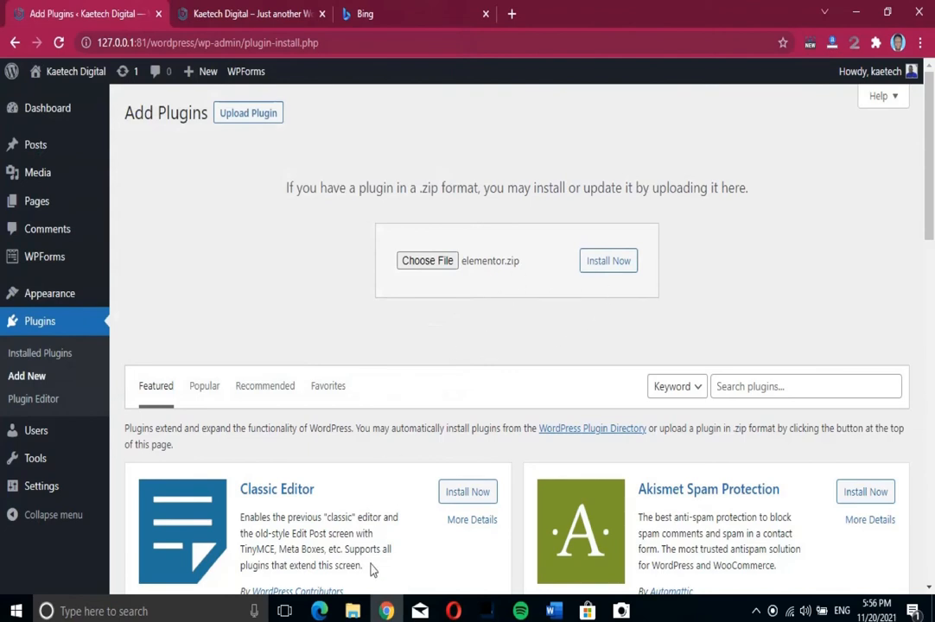
Switch to File Explorer, drop the elementor zip from the plugins folder onto the upload form's file field and install the plugin.
click(354, 611)
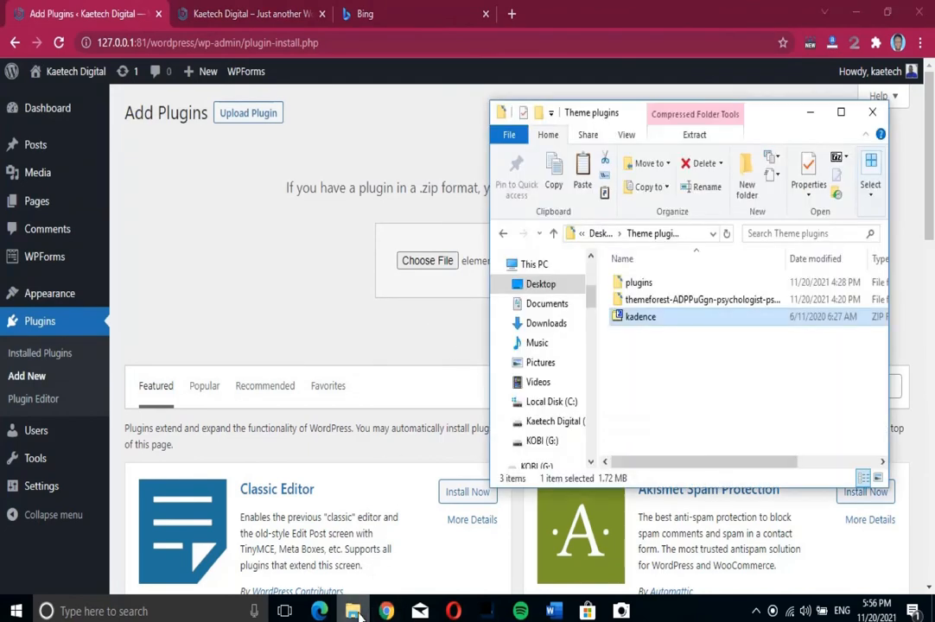
click(645, 284)
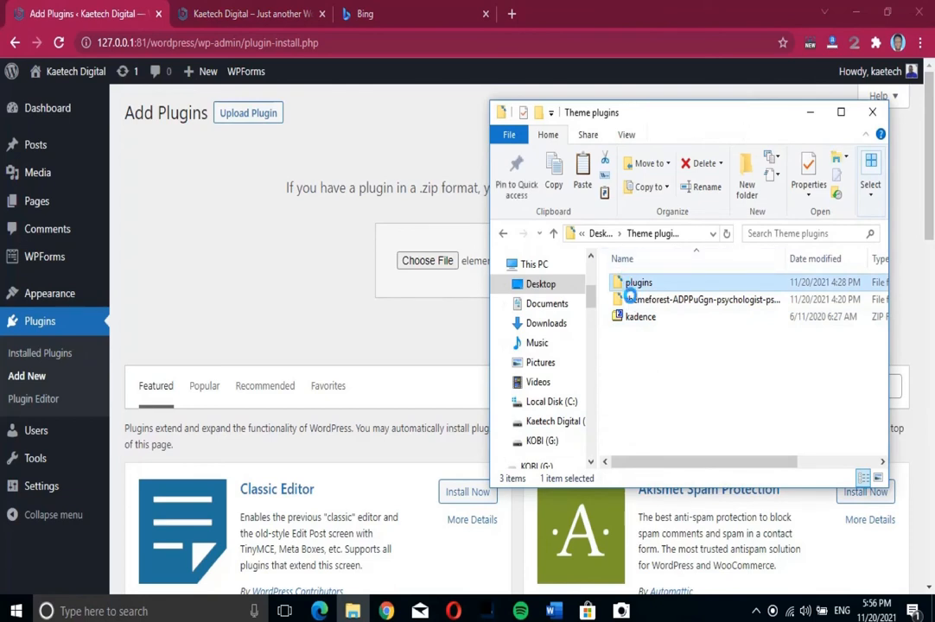
double_click(628, 284)
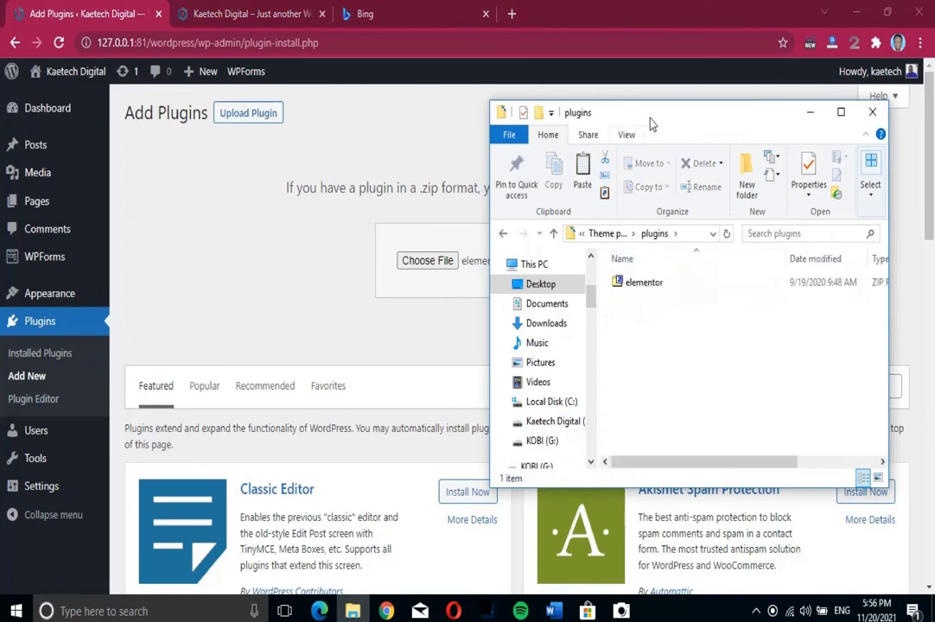
drag(653, 126, 734, 141)
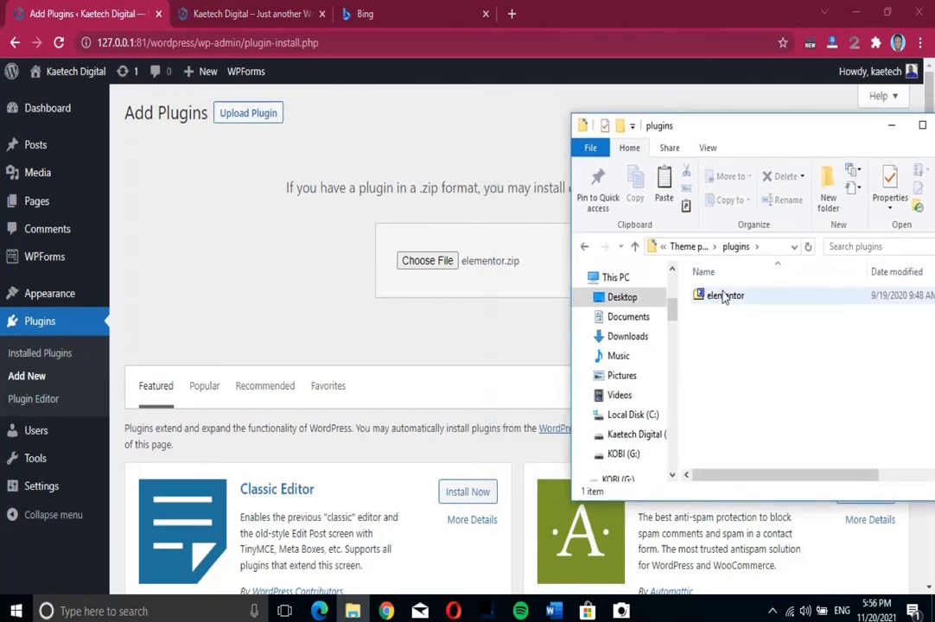
drag(724, 296, 492, 276)
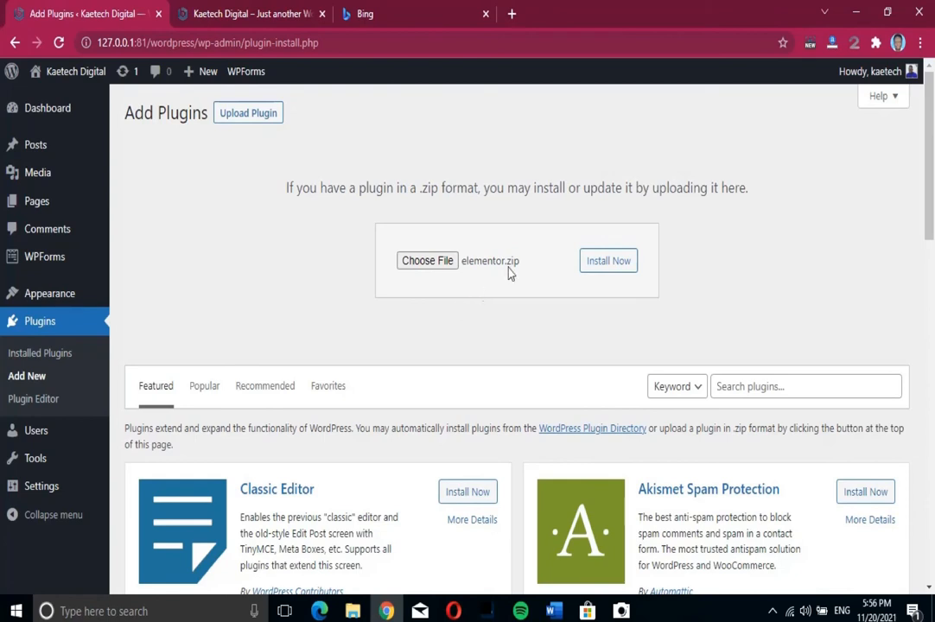
click(612, 269)
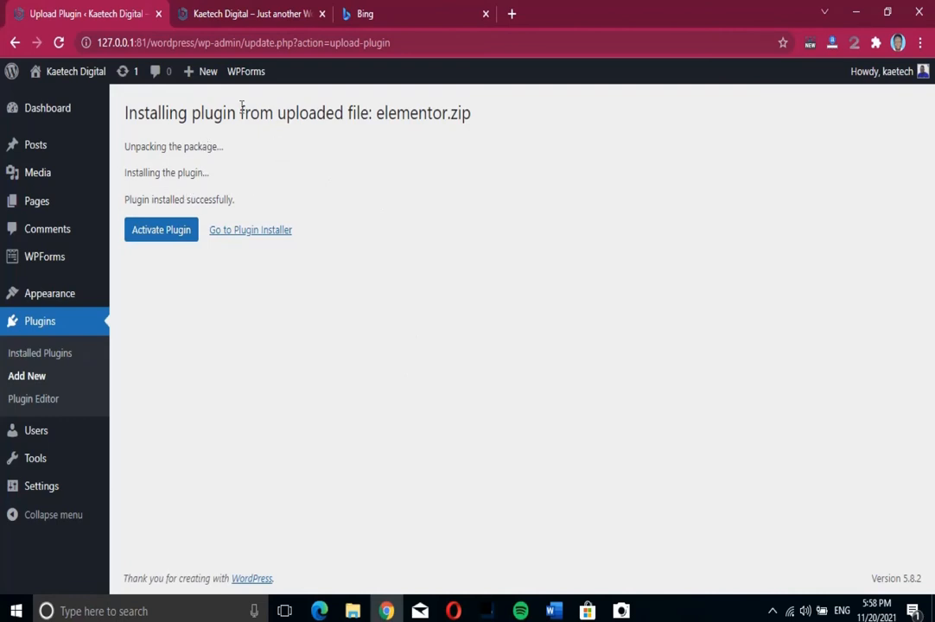
Activate the newly uploaded Elementor plugin and look over its Getting Started page.
click(159, 235)
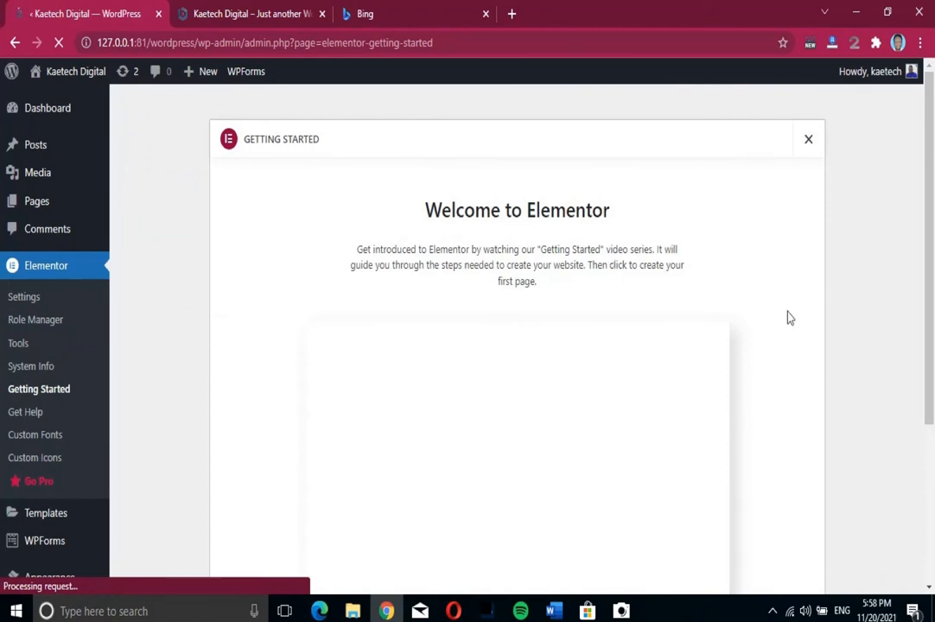
scroll(767, 419, down, 3)
scroll(767, 418, up, 3)
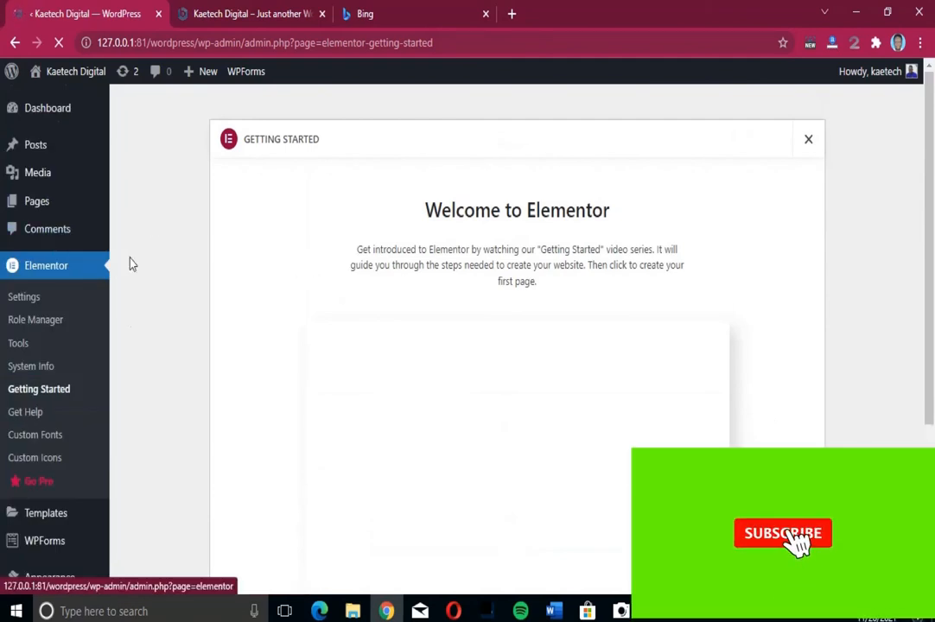
Bring up the list of installed plugins and update Elementor to version 3.4.8.
scroll(171, 488, down, 3)
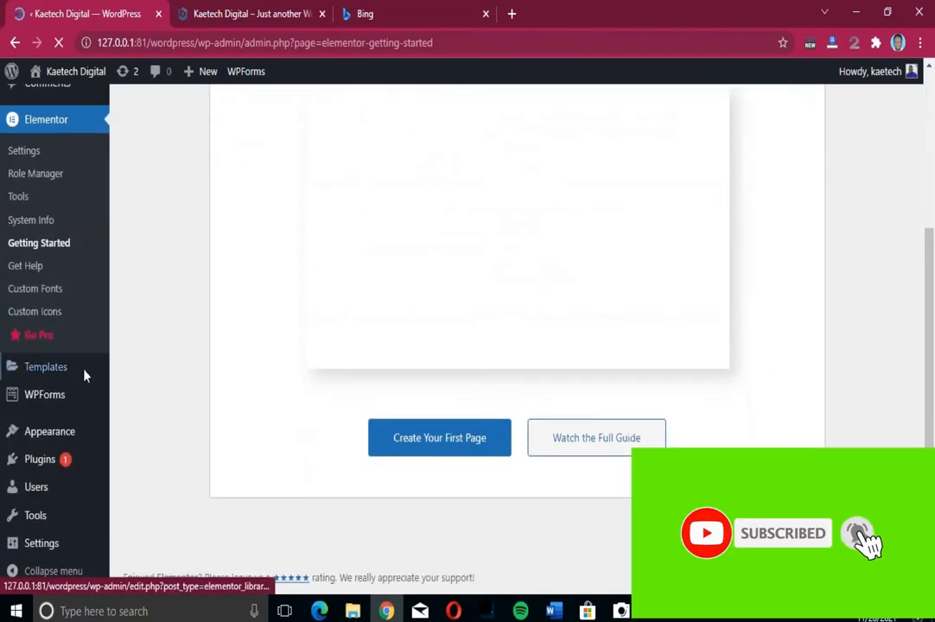
mouse_move(27, 455)
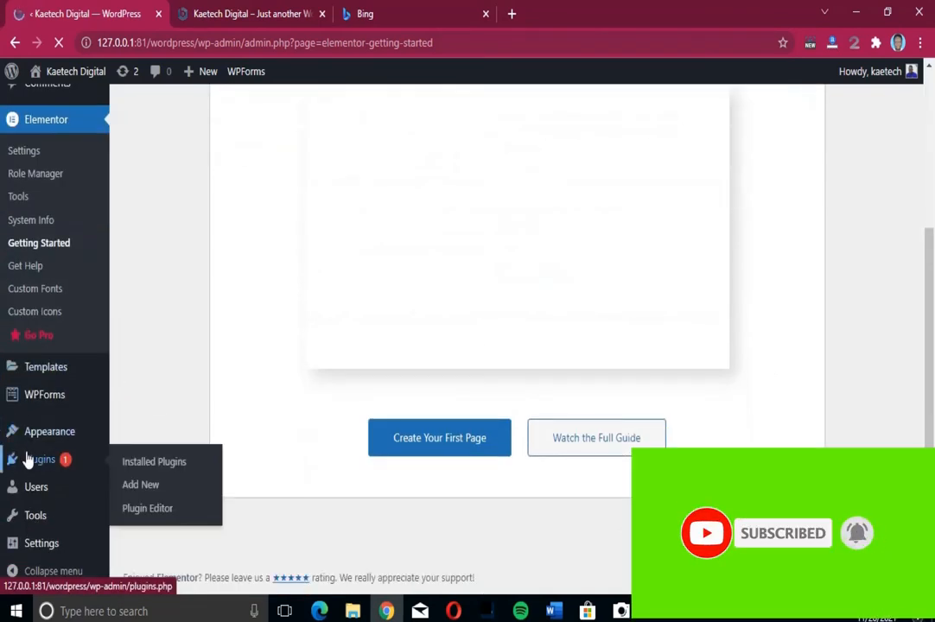
click(184, 463)
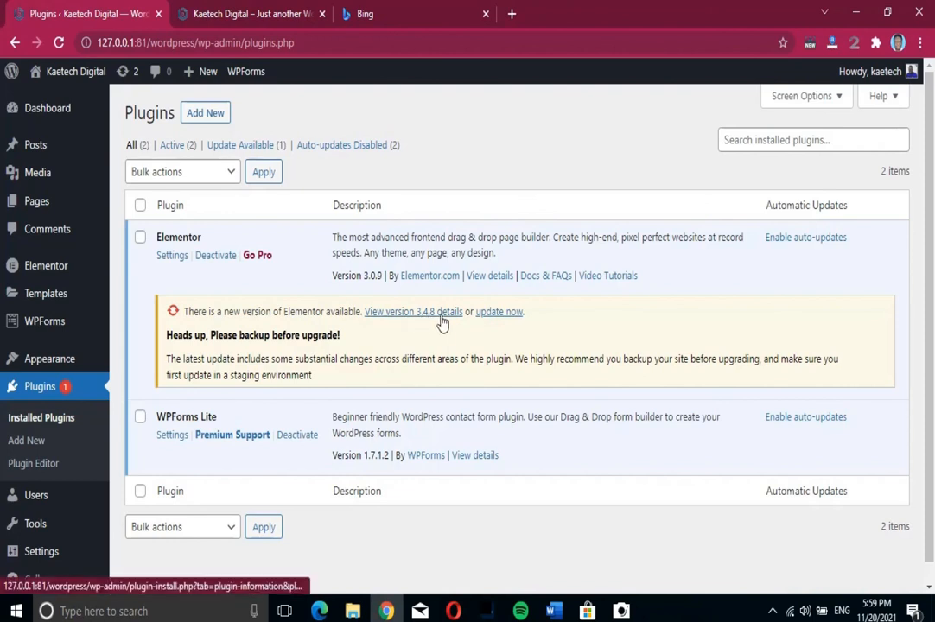
click(499, 312)
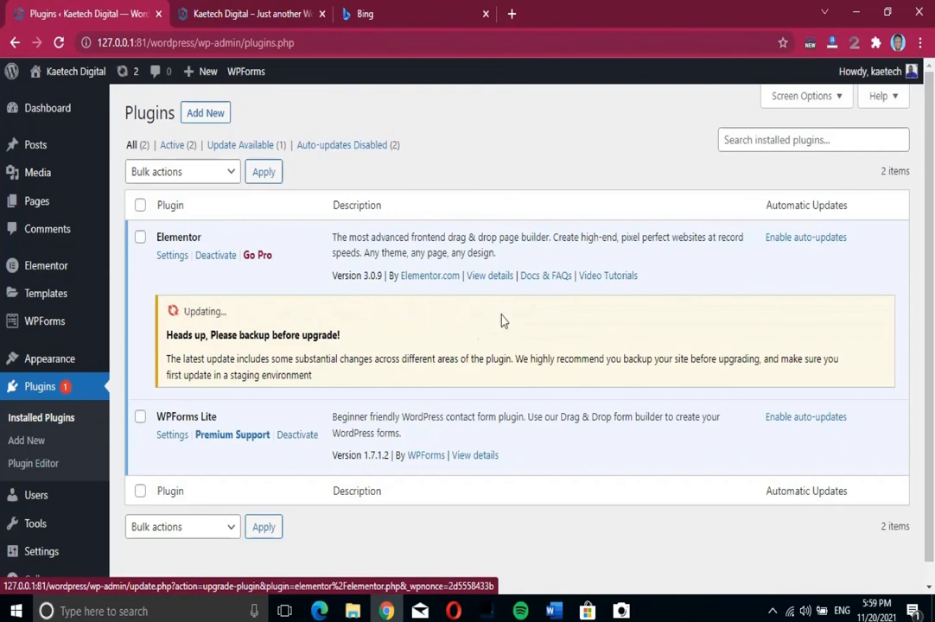